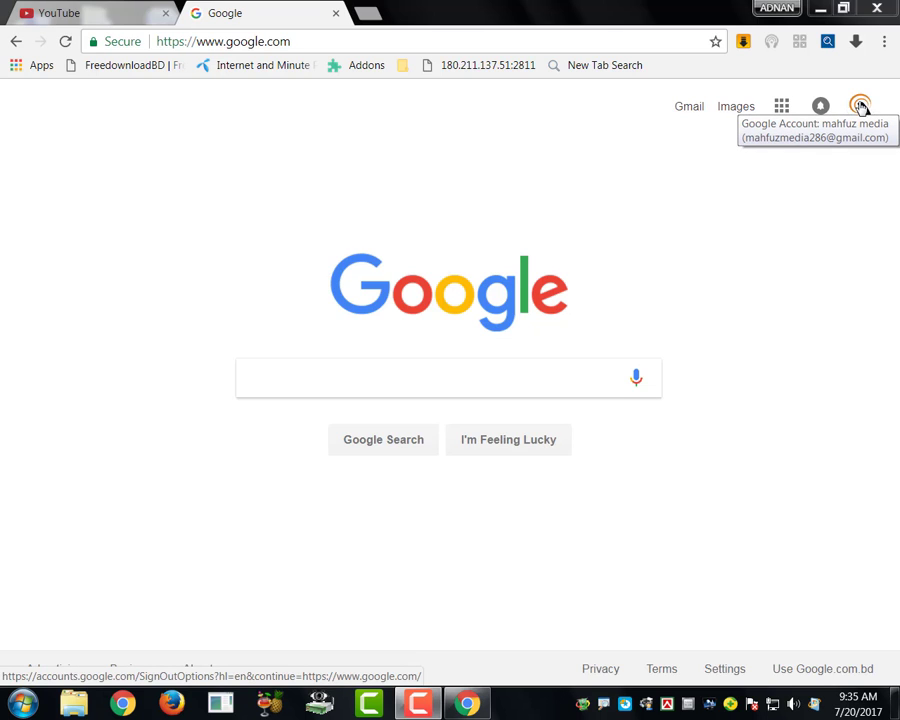
Open the Gmail inbox to see Google's welcome message, then return to the YouTube tab
{"action": "left_click", "coordinate": [690, 110]}
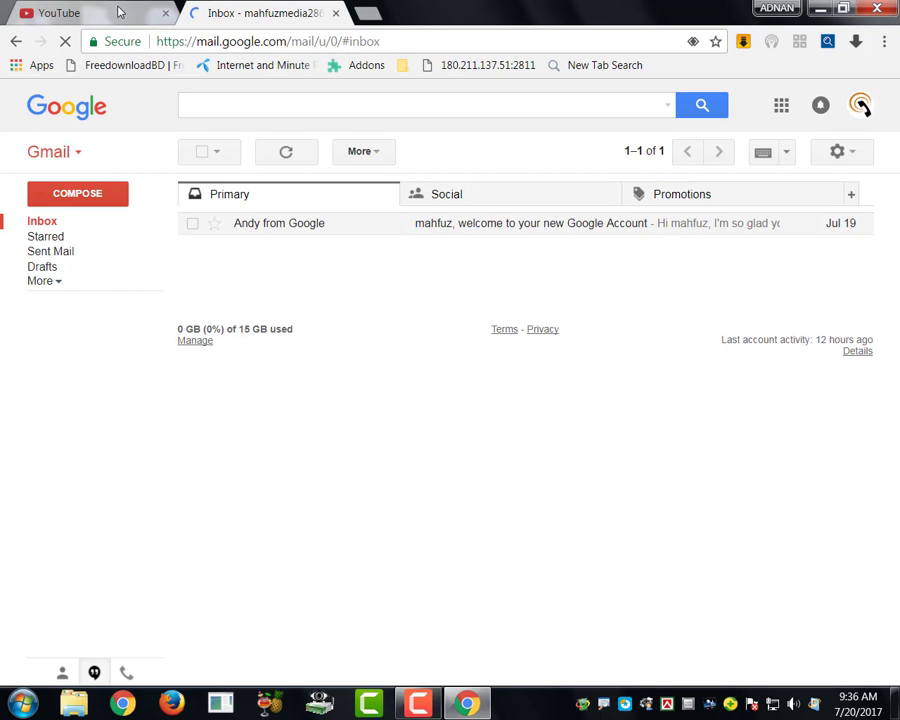
{"action": "left_click", "coordinate": [118, 12]}
Sign out of YouTube from the account menu, check Gmail, then return to YouTube
{"action": "left_click", "coordinate": [318, 42]}
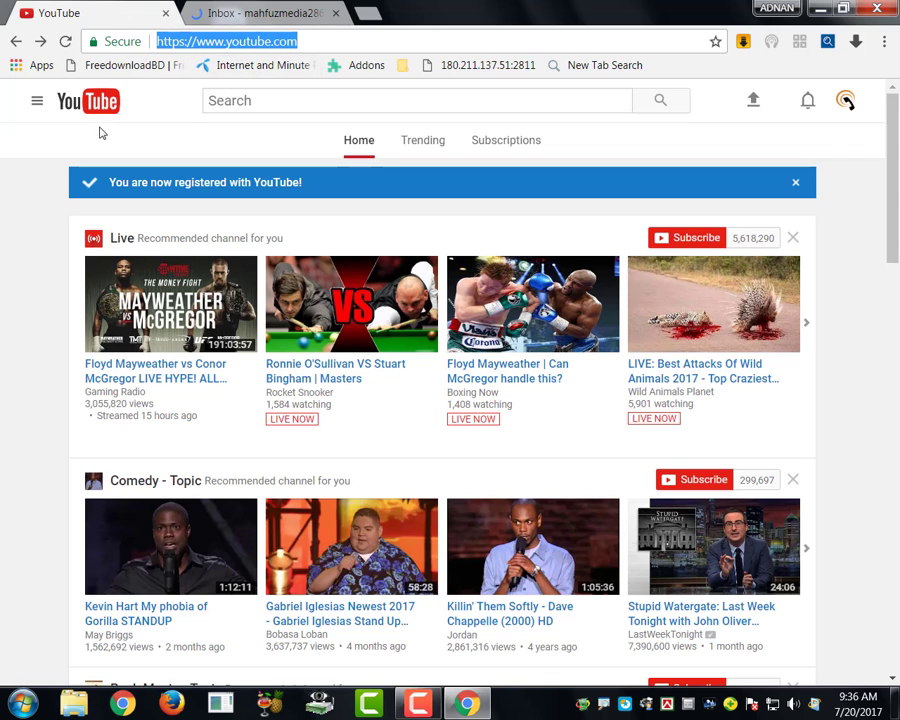
{"action": "left_click", "coordinate": [322, 39]}
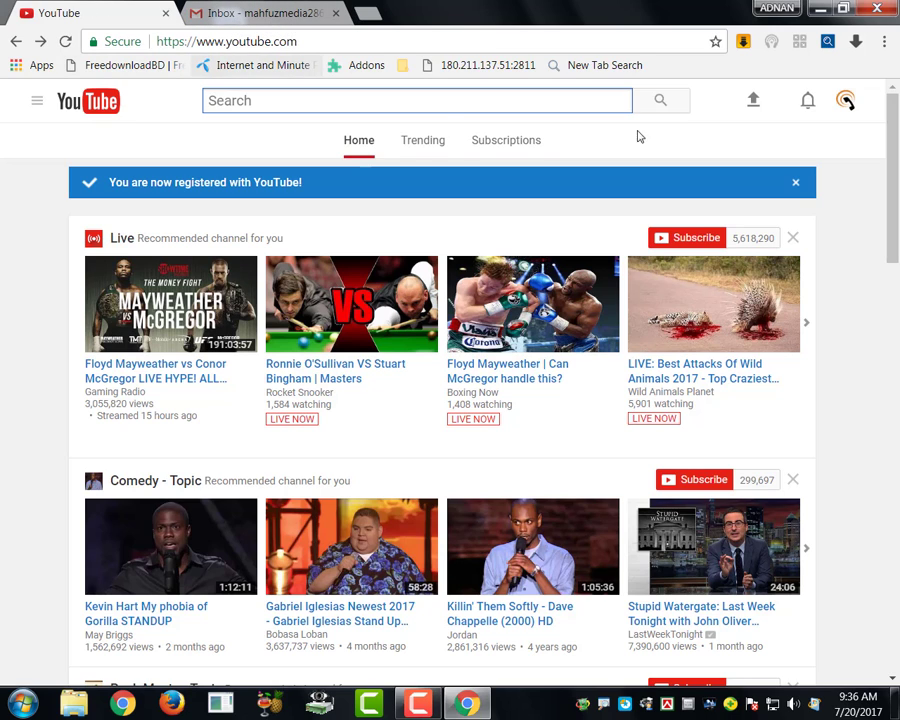
{"action": "left_click", "coordinate": [846, 101]}
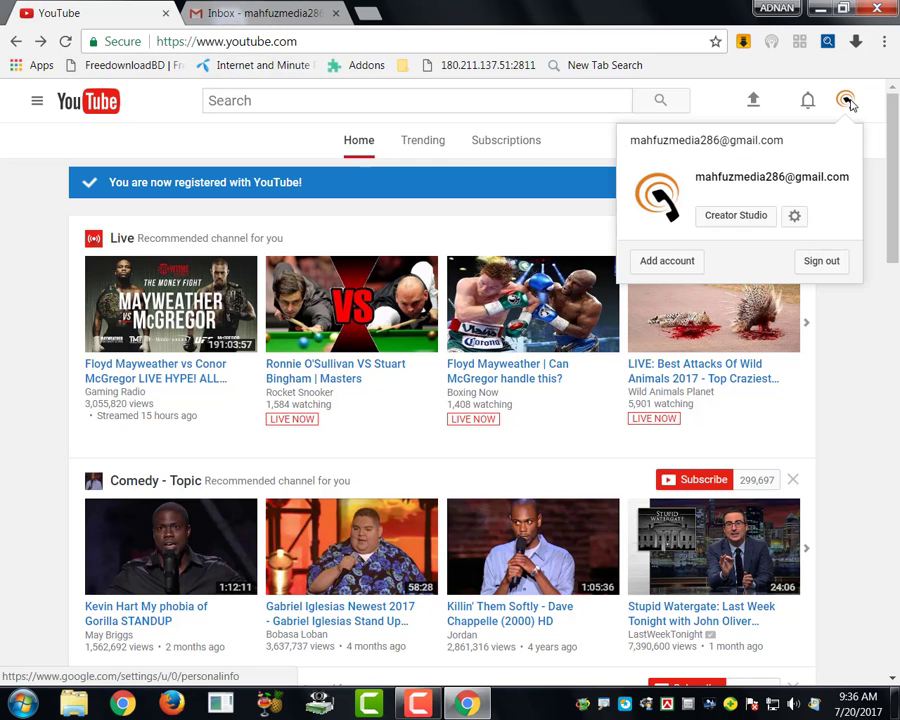
{"action": "left_click", "coordinate": [842, 266]}
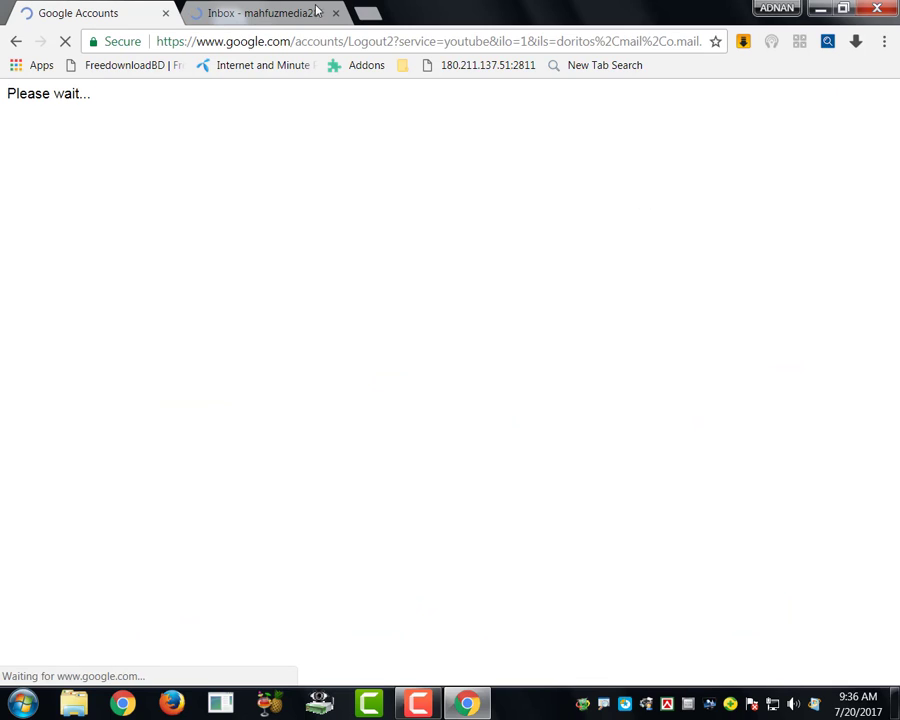
{"action": "left_click", "coordinate": [300, 12]}
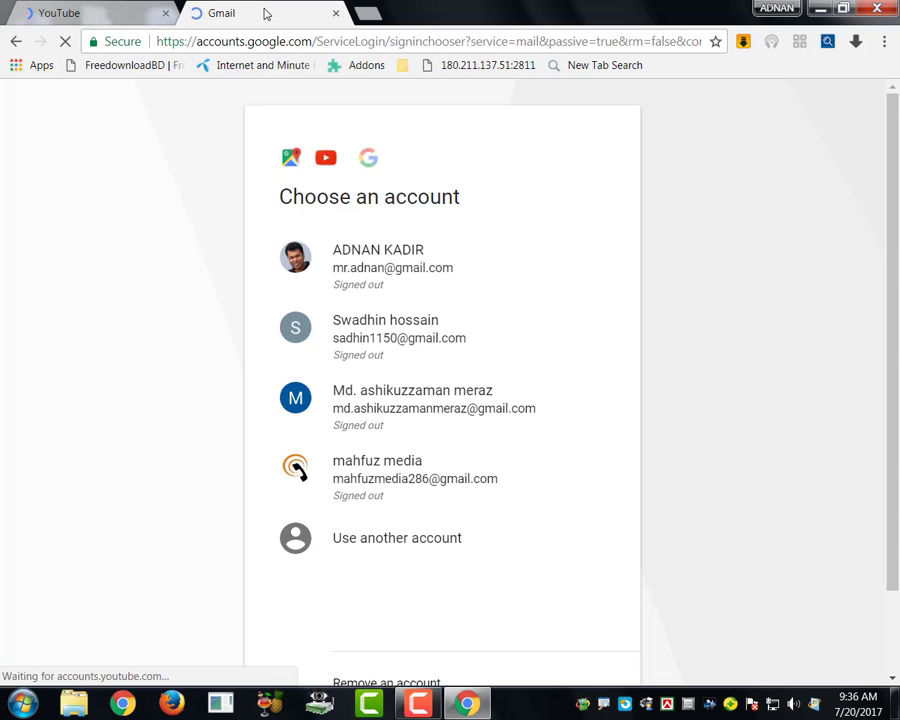
{"action": "left_click", "coordinate": [100, 10]}
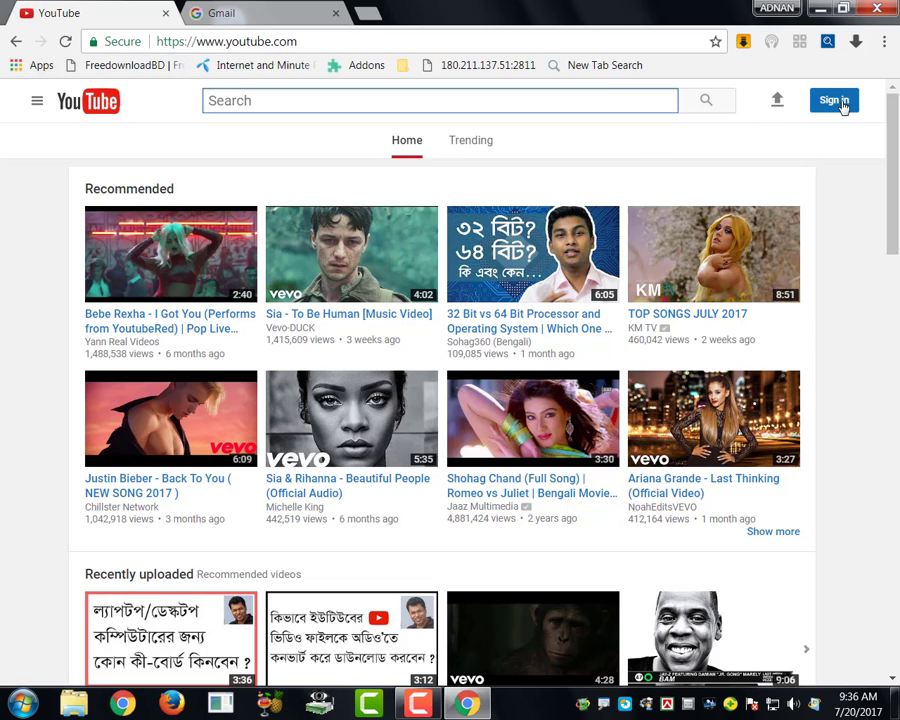
Sign in to YouTube with the channel's account, entering the account password
{"action": "left_click", "coordinate": [840, 104]}
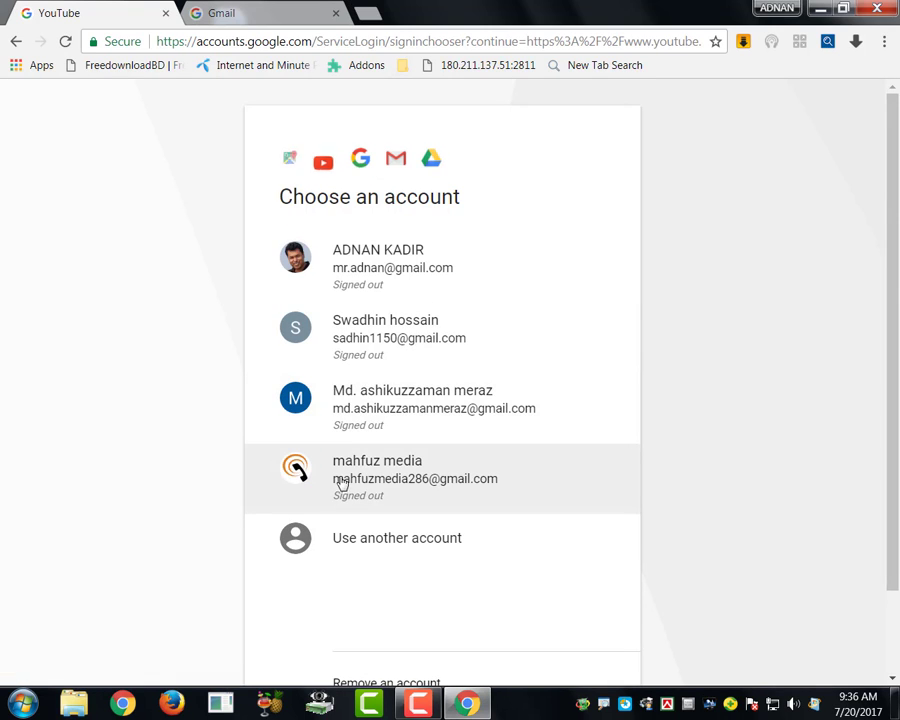
{"action": "left_click", "coordinate": [398, 482]}
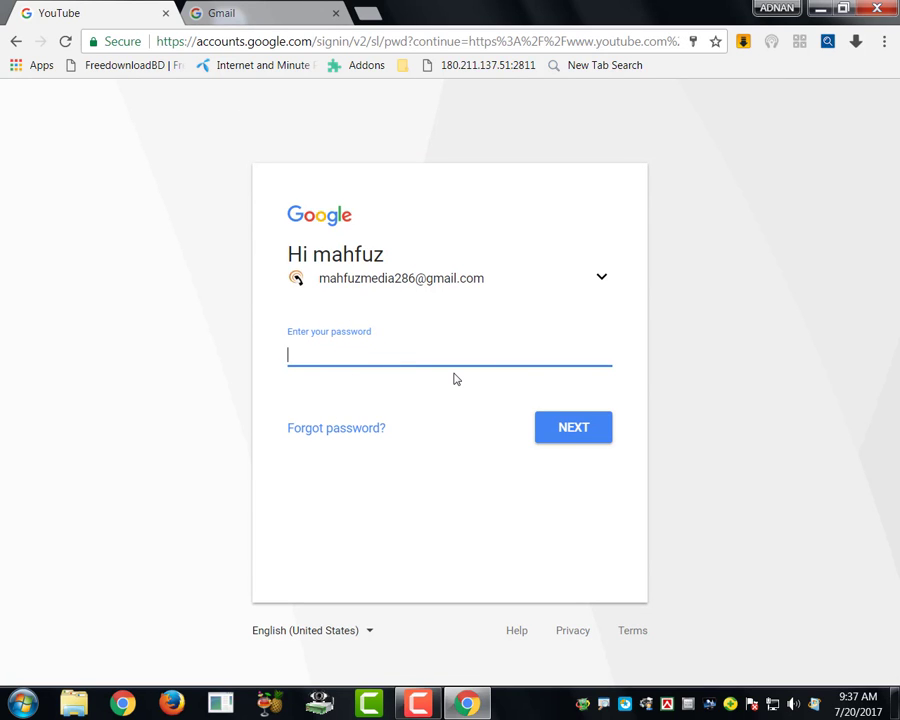
{"action": "type", "text": "m•••••••"}
{"action": "left_click", "coordinate": [579, 432]}
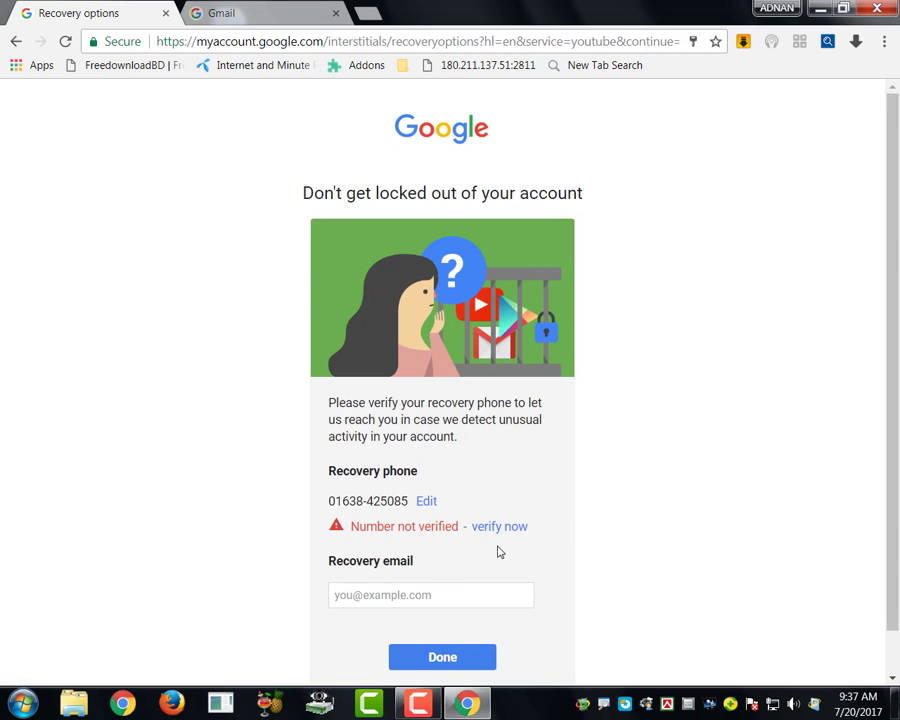
Verify the recovery phone with the texted SMS code, dismissing the Driver Updater popup
{"action": "left_click", "coordinate": [505, 527]}
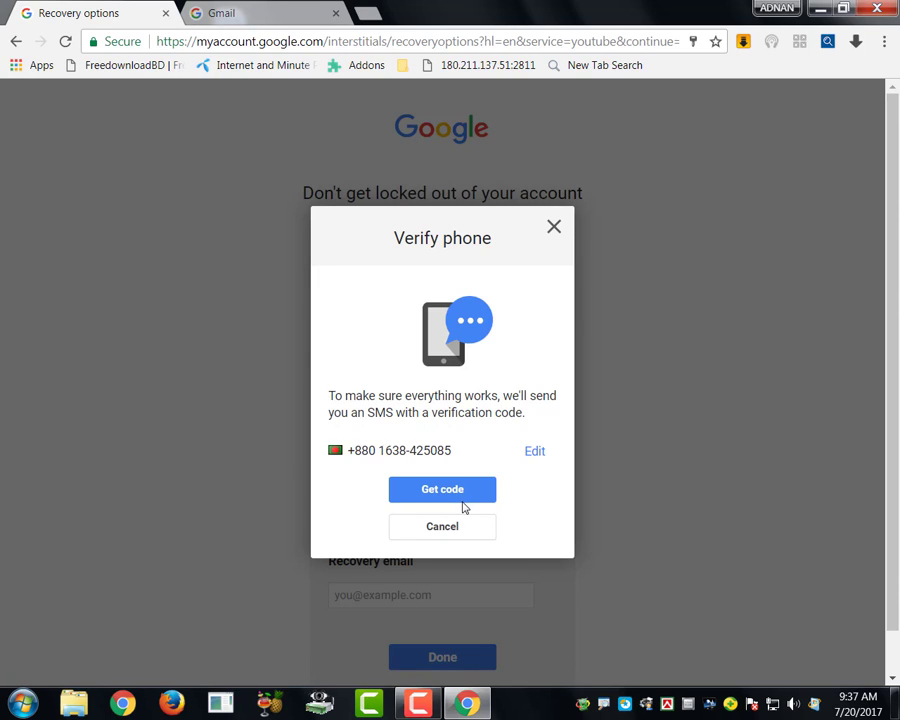
{"action": "left_click", "coordinate": [456, 489]}
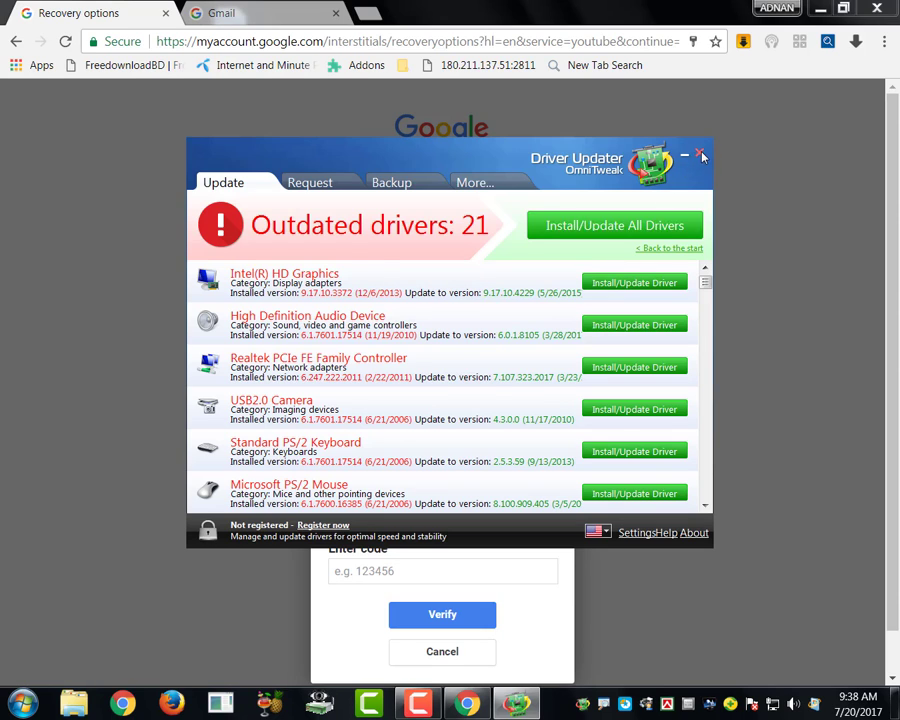
{"action": "left_click", "coordinate": [703, 157]}
{"action": "left_click", "coordinate": [612, 234]}
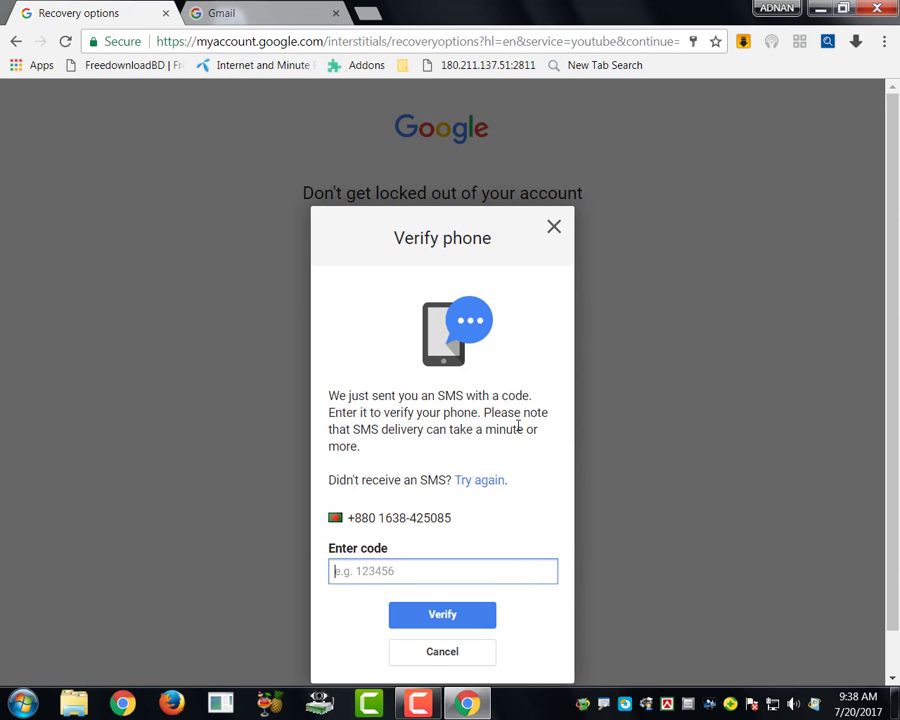
{"action": "left_click", "coordinate": [457, 618]}
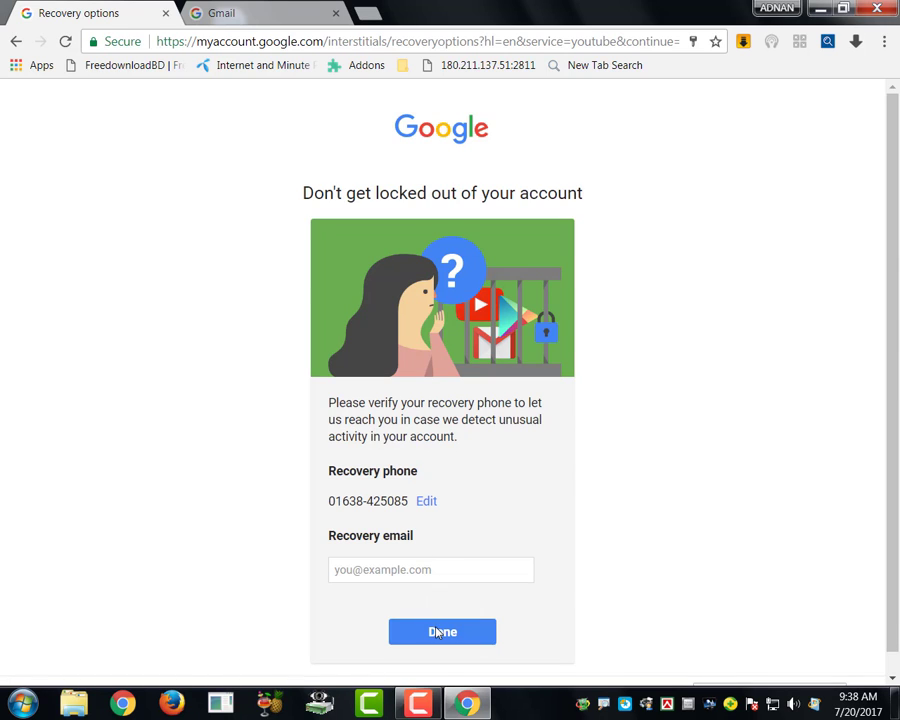
{"action": "left_click", "coordinate": [442, 632]}
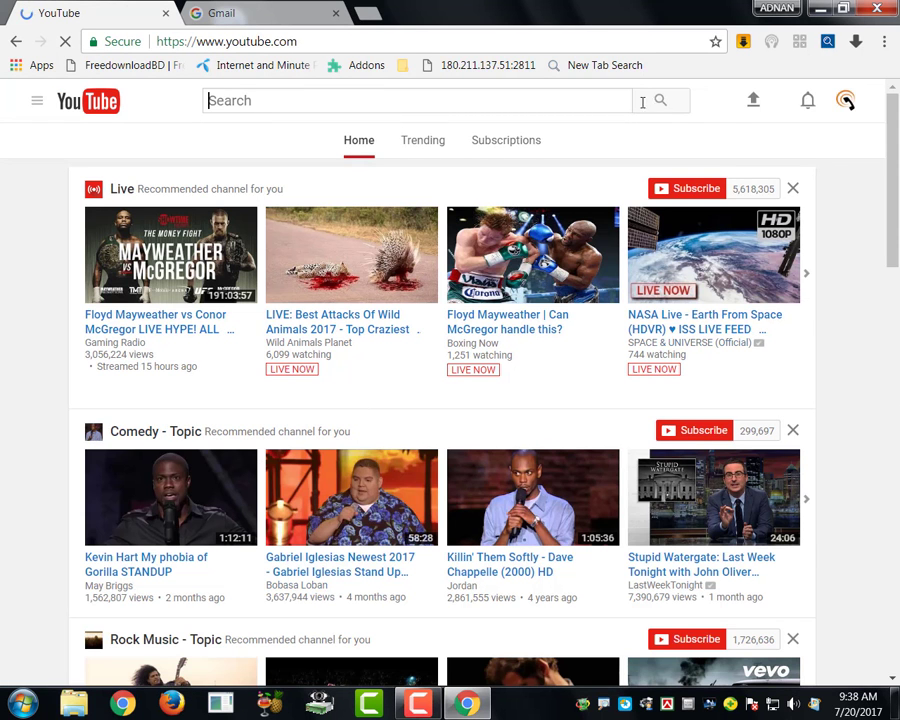
Go to My channel from YouTube's guide menu to bring up the channel-creation prompt
{"action": "left_click", "coordinate": [262, 13]}
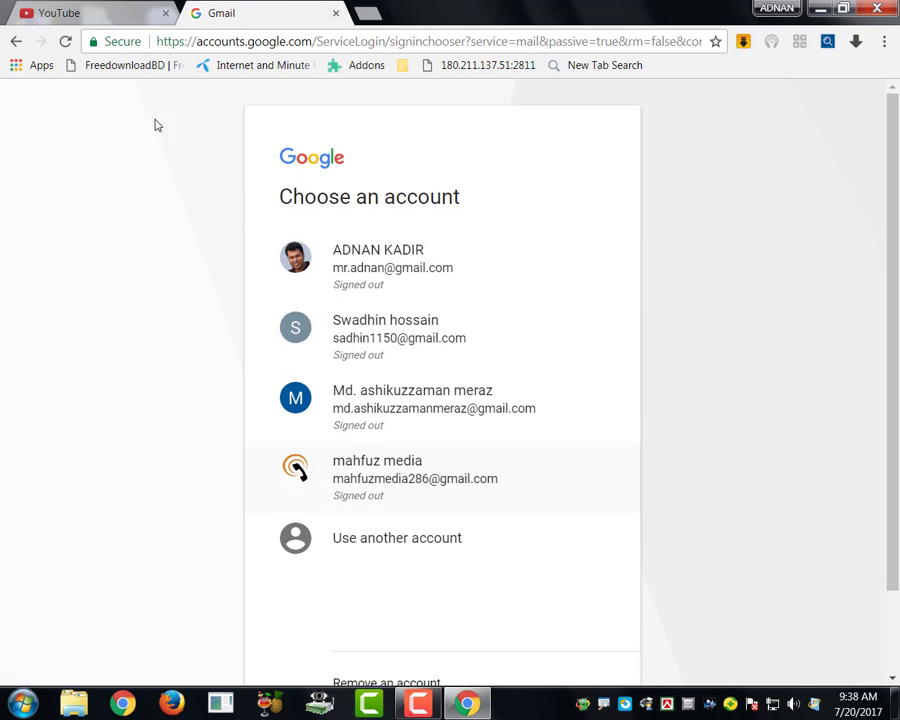
{"action": "left_click", "coordinate": [112, 15]}
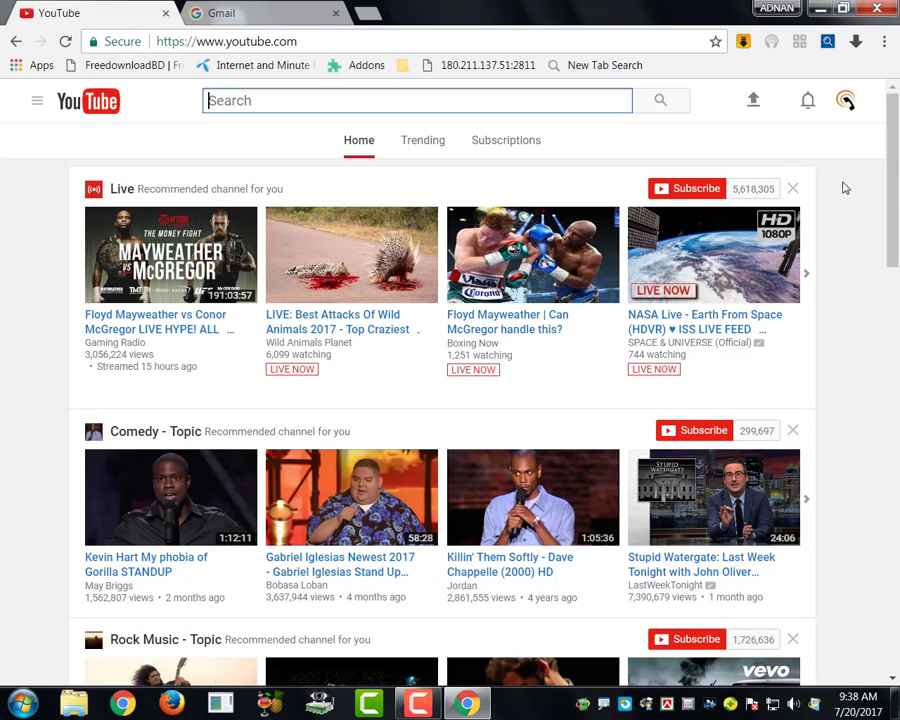
{"action": "left_click", "coordinate": [37, 104]}
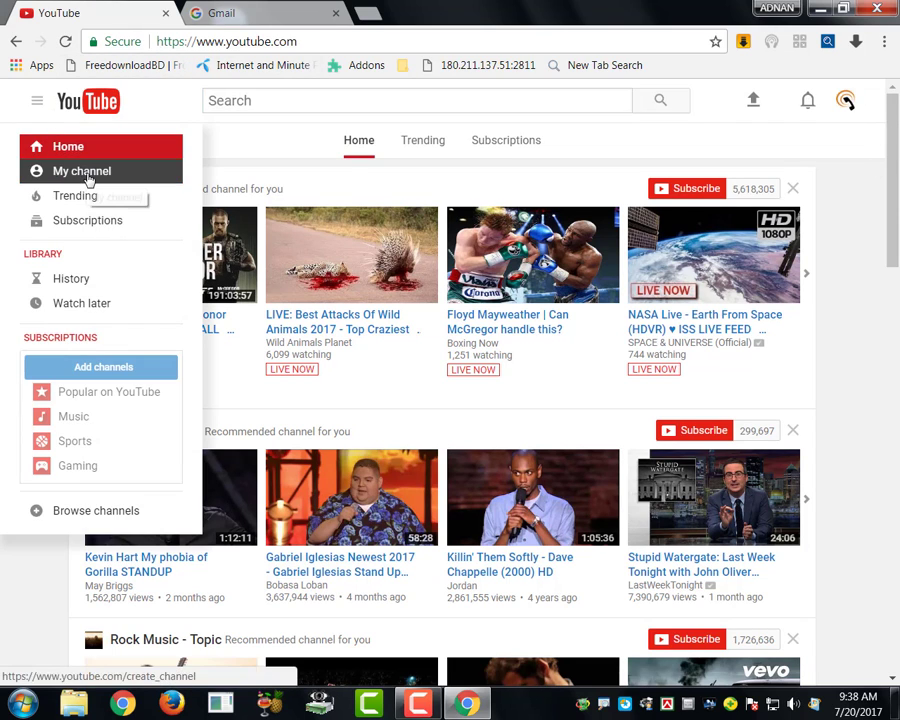
{"action": "left_click", "coordinate": [87, 176]}
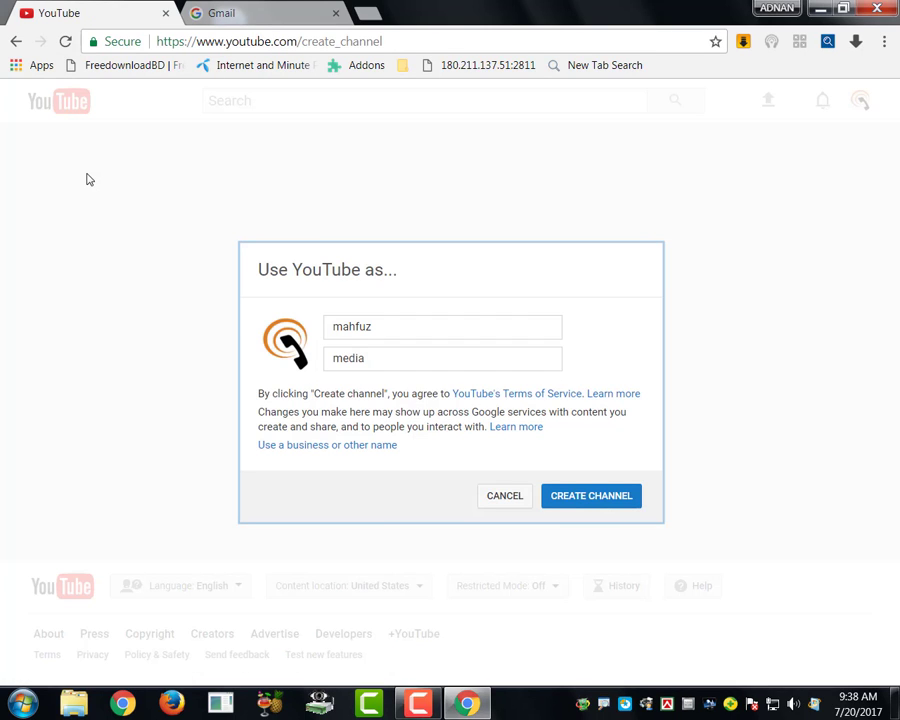
Retype the first and last name fields as uppercase MAHFUZ and MEDIA, then create the channel
{"action": "left_click", "coordinate": [394, 335]}
{"action": "left_click", "coordinate": [394, 365]}
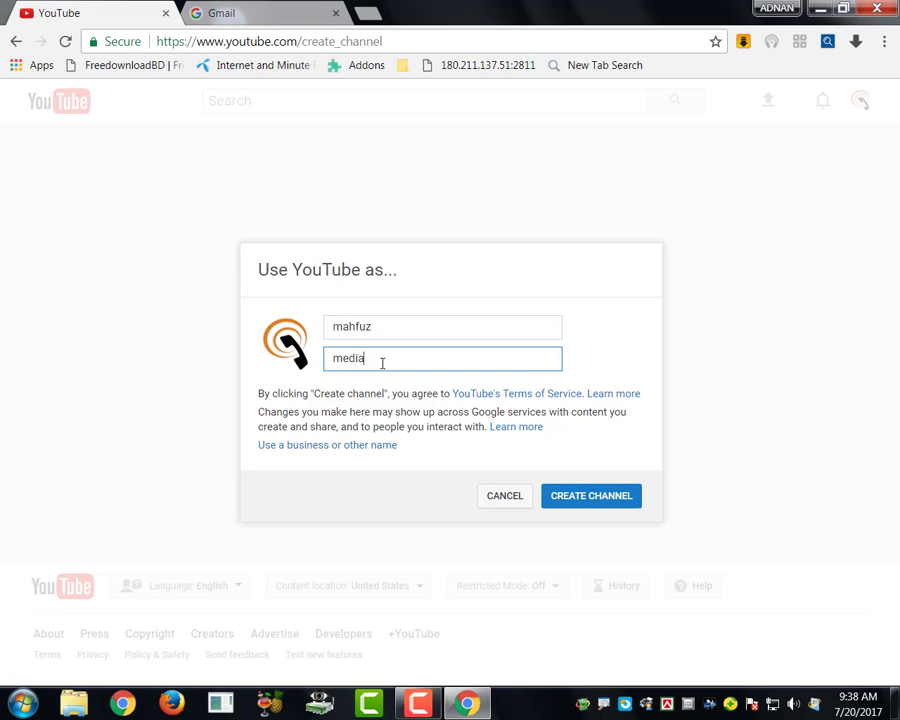
{"action": "left_click", "coordinate": [473, 326]}
{"action": "key", "text": "BackSpace"}
{"action": "key", "text": "BackSpace"}
{"action": "key", "text": "BackSpace"}
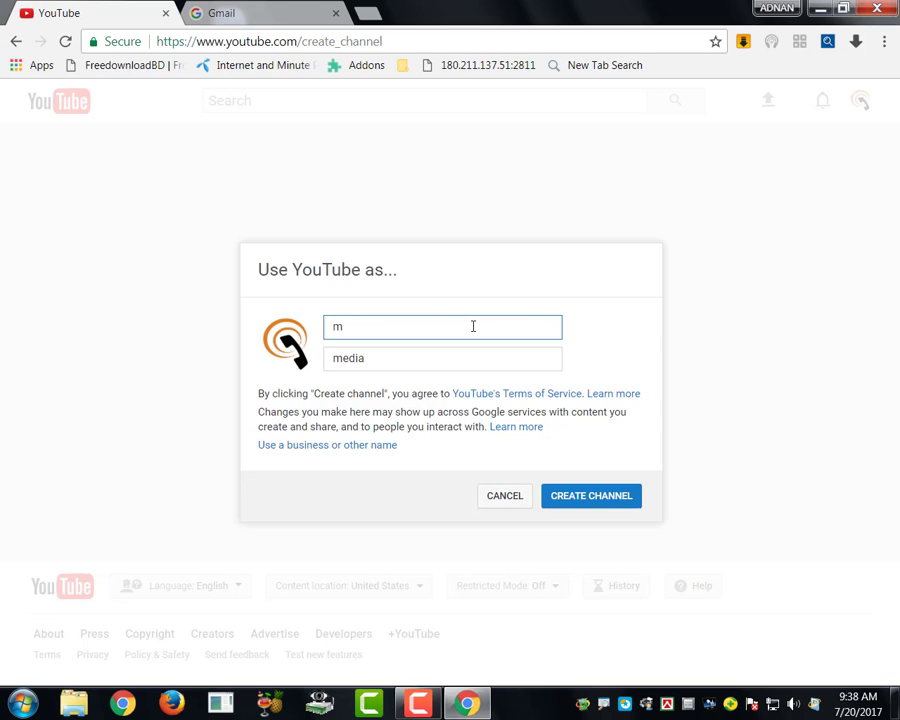
{"action": "key", "text": "BackSpace"}
{"action": "type", "text": "MAHFUZ"}
{"action": "left_click", "coordinate": [436, 361]}
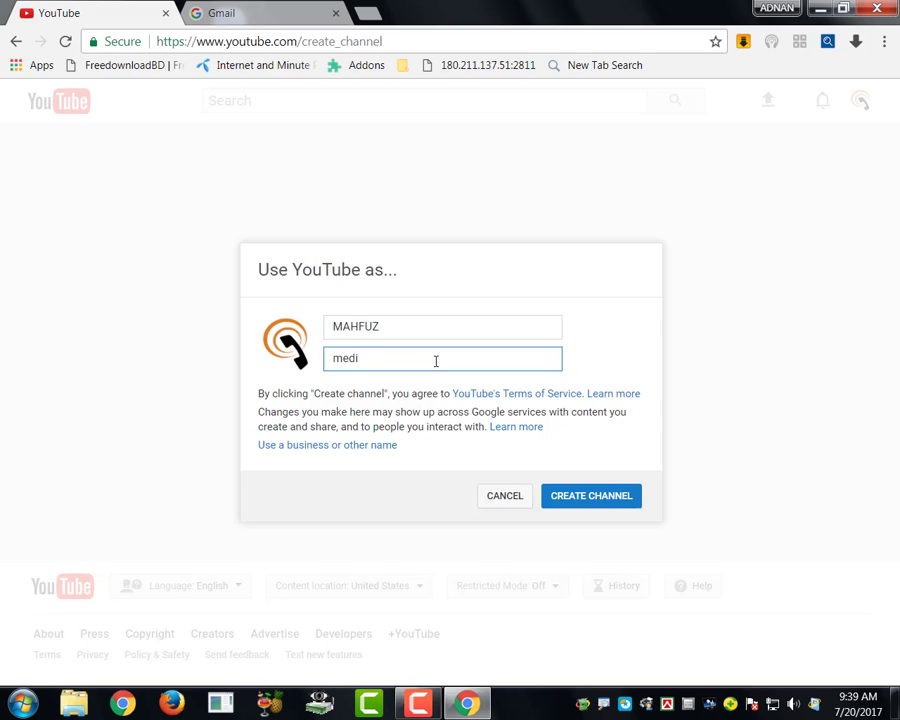
{"action": "key", "text": "BackSpace"}
{"action": "key", "text": "BackSpace"}
{"action": "key", "text": "BackSpace"}
{"action": "key", "text": "BackSpace"}
{"action": "type", "text": "M"}
{"action": "left_click", "coordinate": [587, 499]}
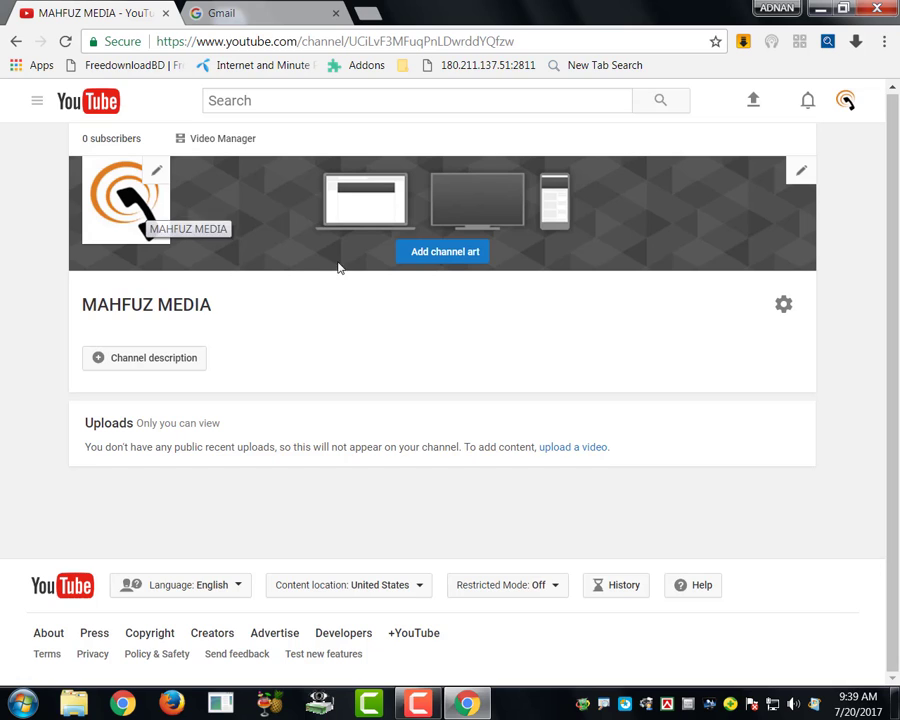
Open the Add channel art upload dialog on the new channel page
{"action": "left_click", "coordinate": [453, 258]}
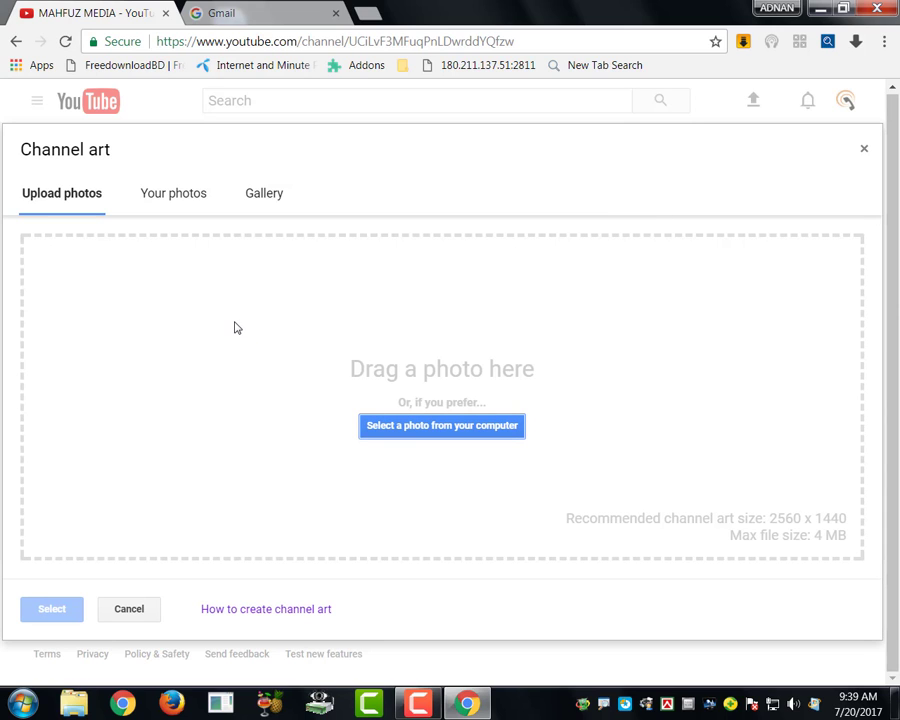
Apply the harbour photo from the Gallery as channel art and open the description editor
{"action": "left_click", "coordinate": [262, 198]}
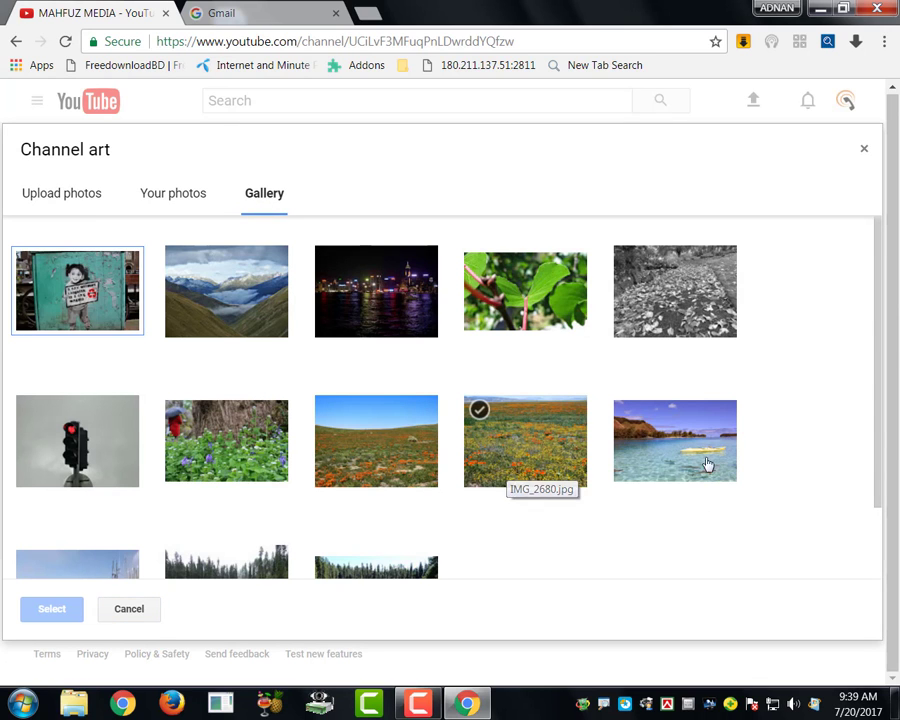
{"action": "scroll", "coordinate": [707, 460], "scroll_direction": "down", "scroll_amount": 2}
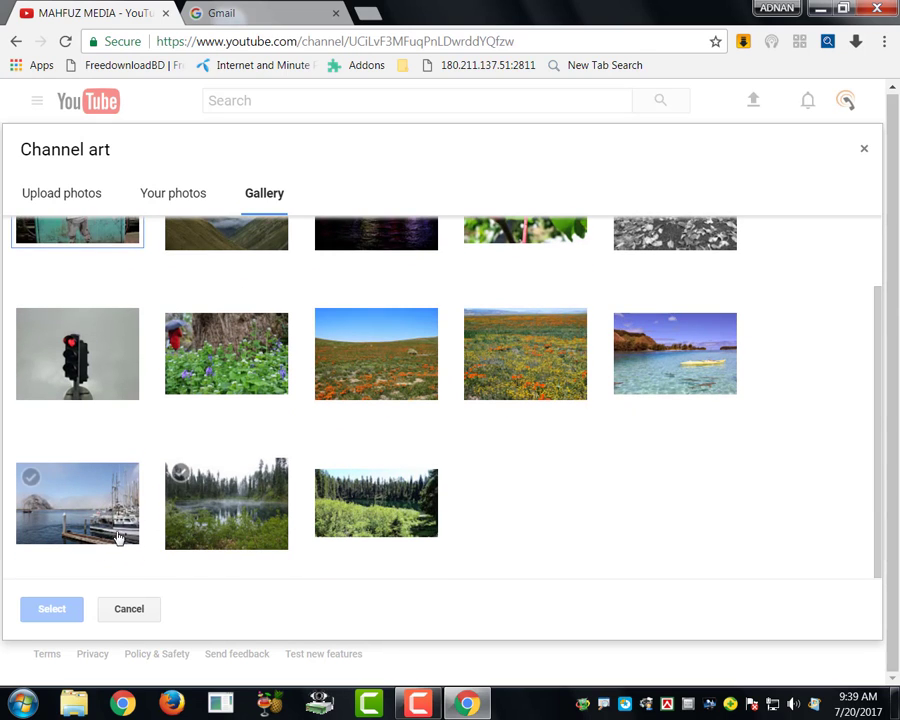
{"action": "left_click", "coordinate": [94, 508]}
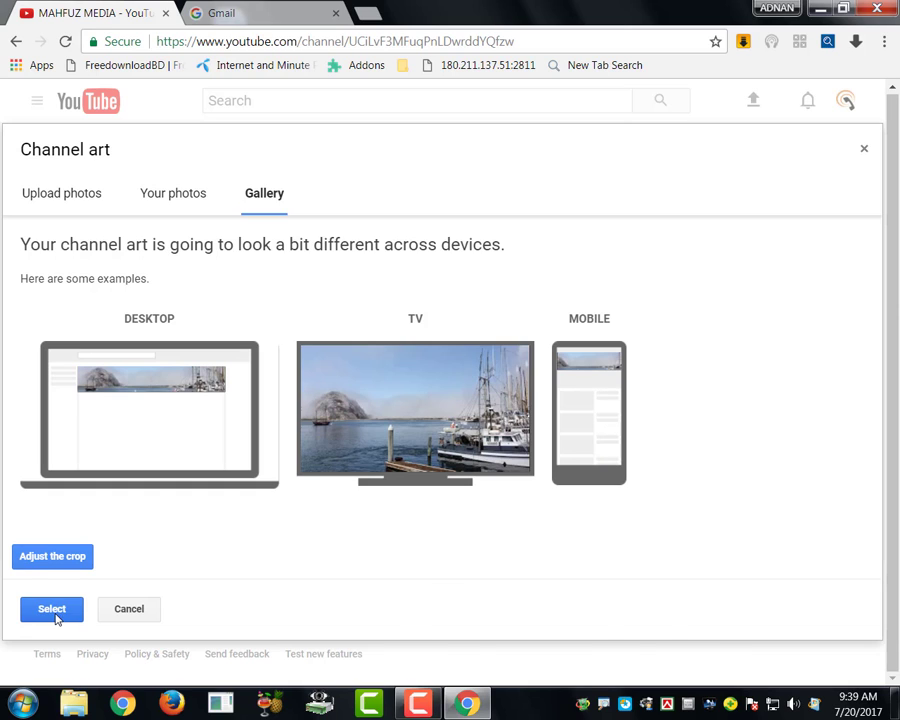
{"action": "left_click", "coordinate": [52, 610]}
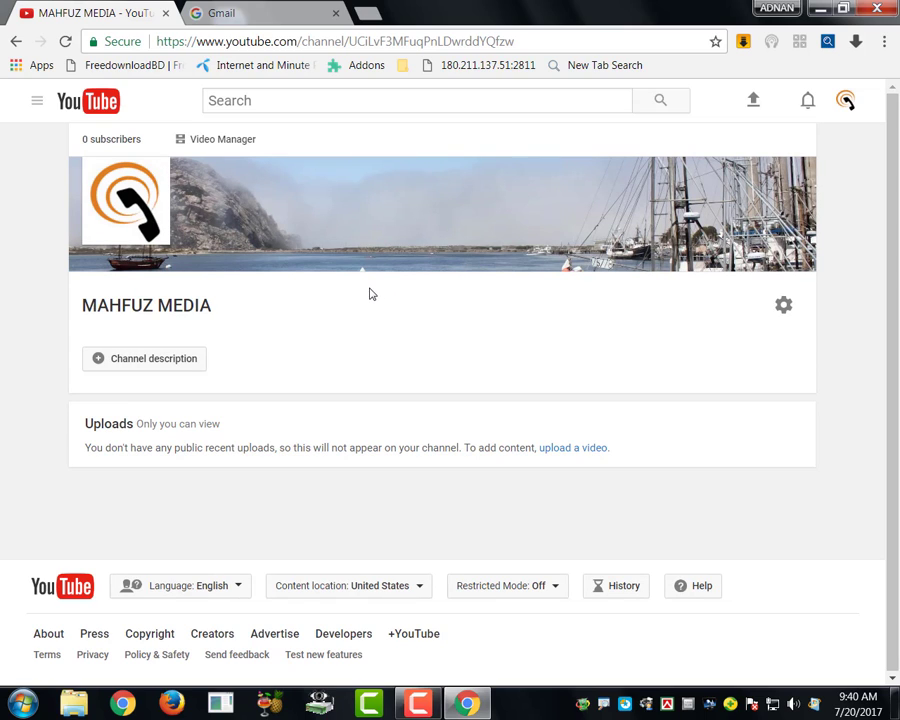
{"action": "left_click", "coordinate": [97, 360]}
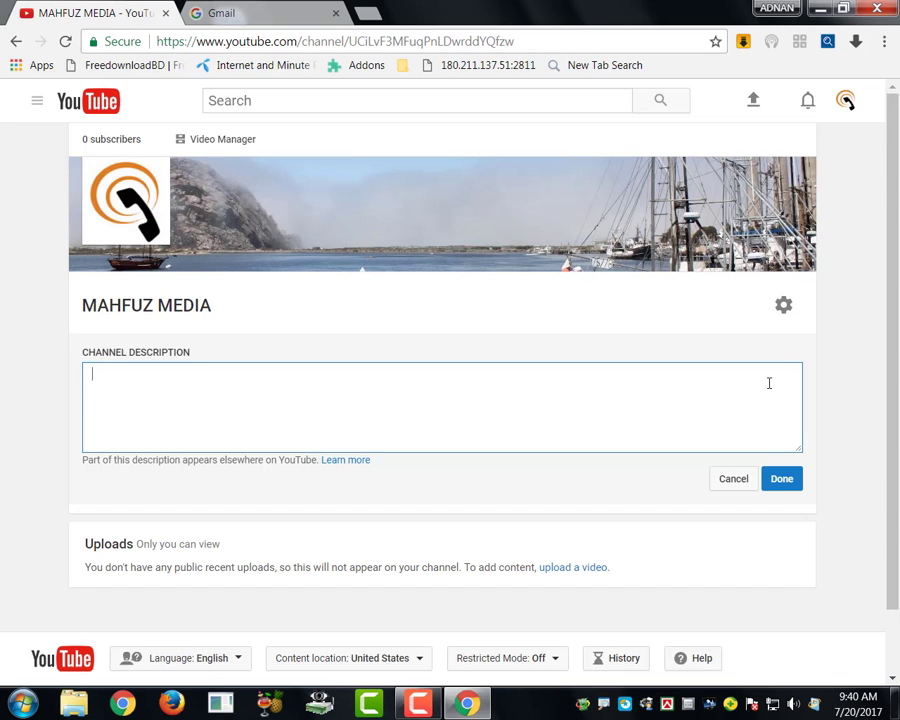
Enter 'This Channel is for Telecommunication Business.', correct 'Telecommunication' via spellcheck, and save
{"action": "type", "text": "tHIS"}
{"action": "key", "text": "BackSpace"}
{"action": "key", "text": "BackSpace"}
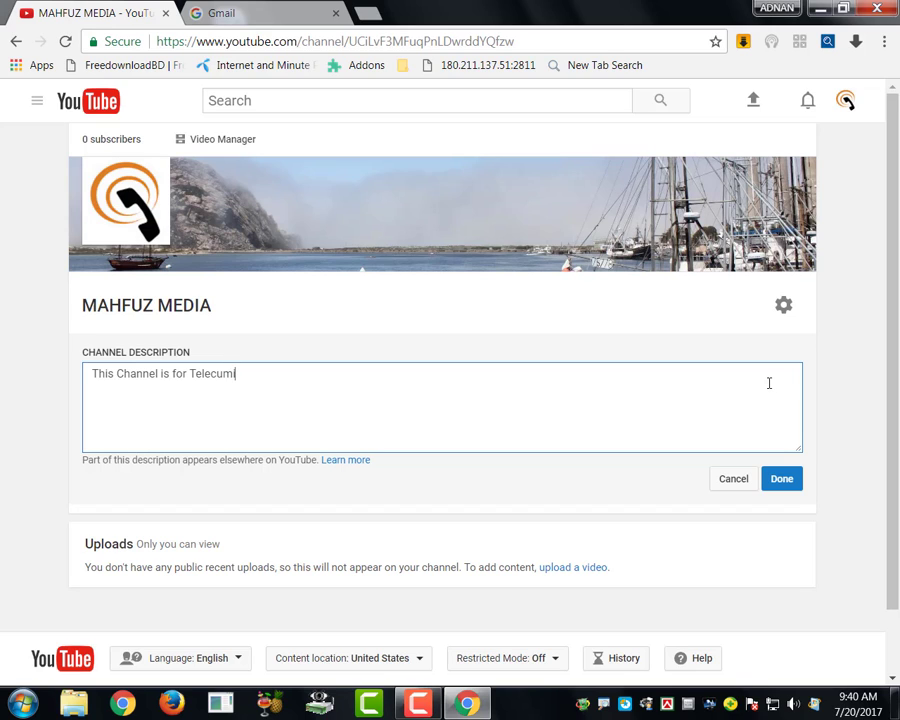
{"action": "key", "text": "BackSpace"}
{"action": "key", "text": "BackSpace"}
{"action": "key", "text": "BackSpace"}
{"action": "type", "text": "omunication"}
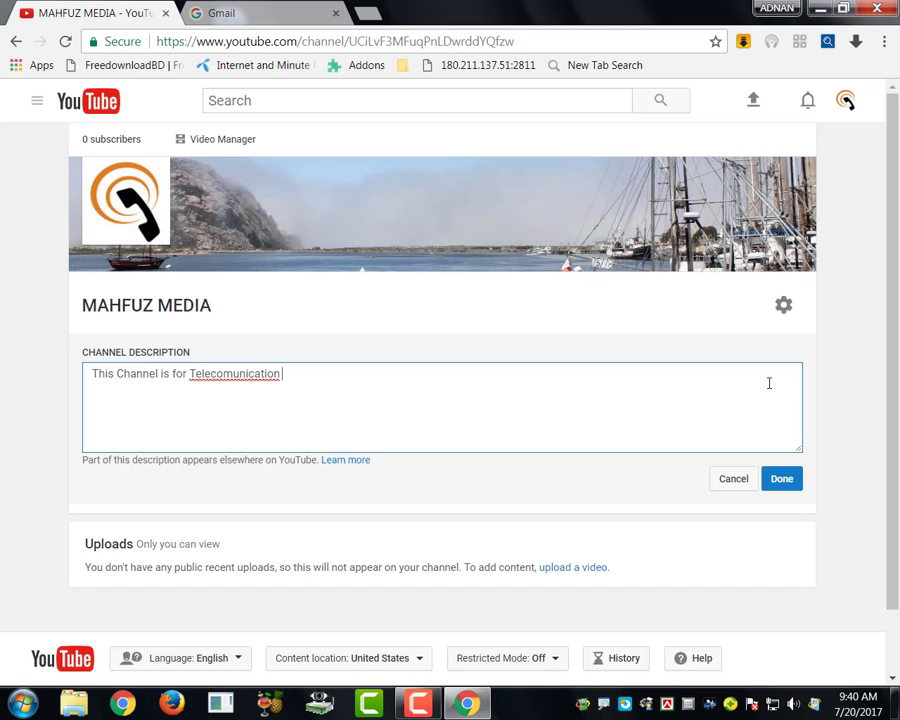
{"action": "right_click", "coordinate": [265, 373]}
{"action": "left_click", "coordinate": [315, 385]}
{"action": "right_click", "coordinate": [257, 373]}
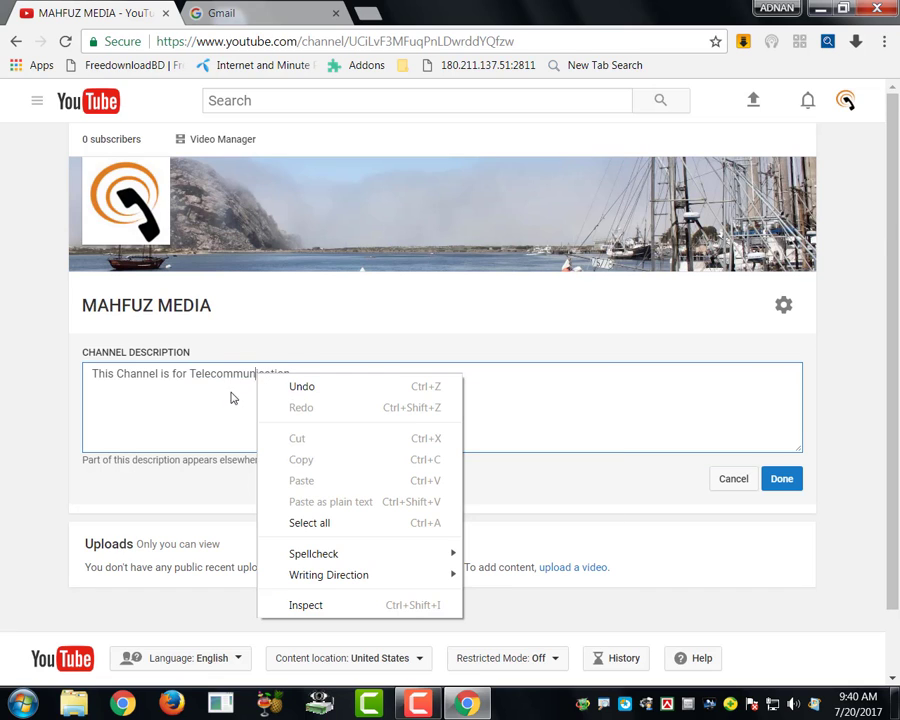
{"action": "left_click", "coordinate": [231, 393]}
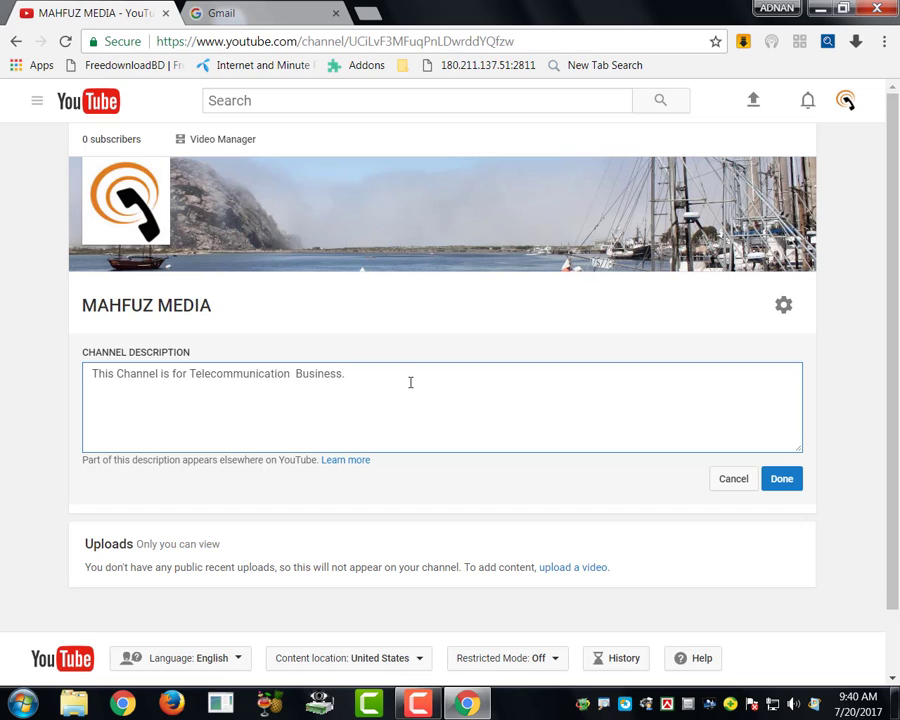
{"action": "left_click", "coordinate": [782, 480]}
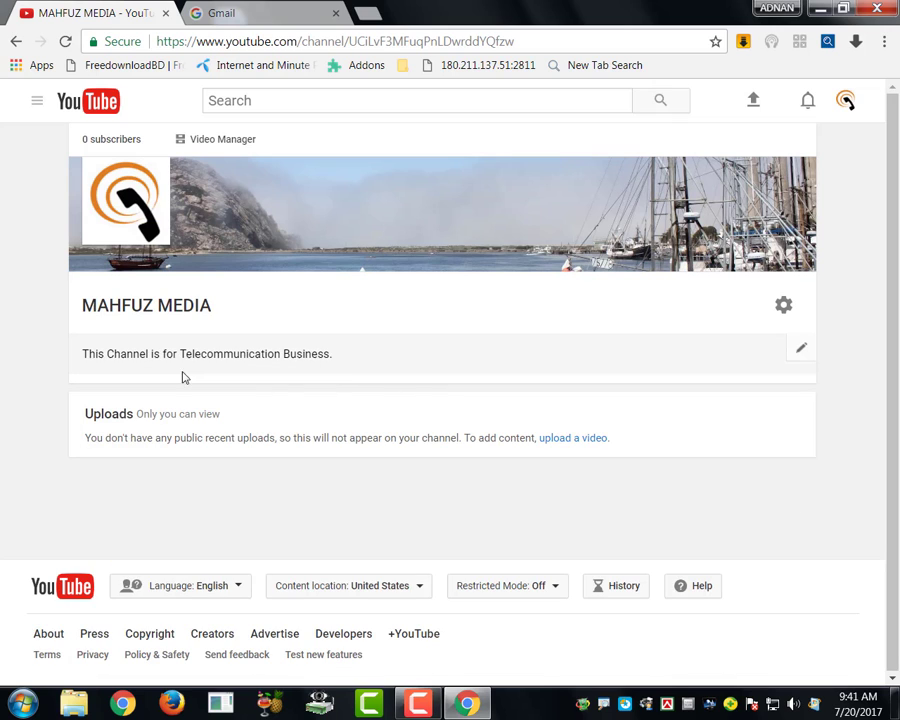
Open Video Manager from the guide menu to view the channel's empty video list
{"action": "mouse_move", "coordinate": [150, 212]}
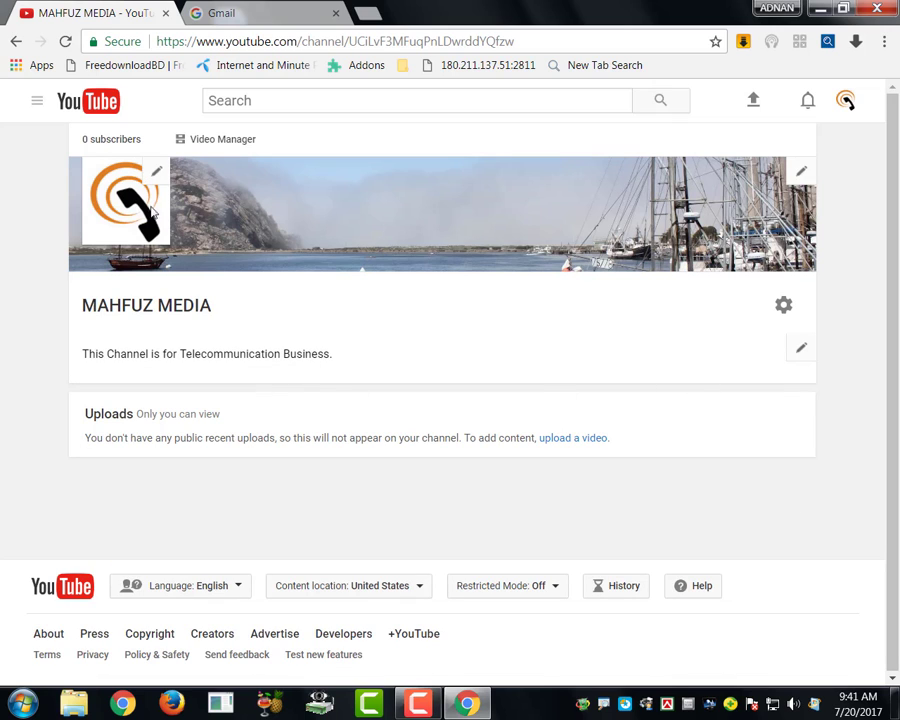
{"action": "left_click", "coordinate": [37, 101]}
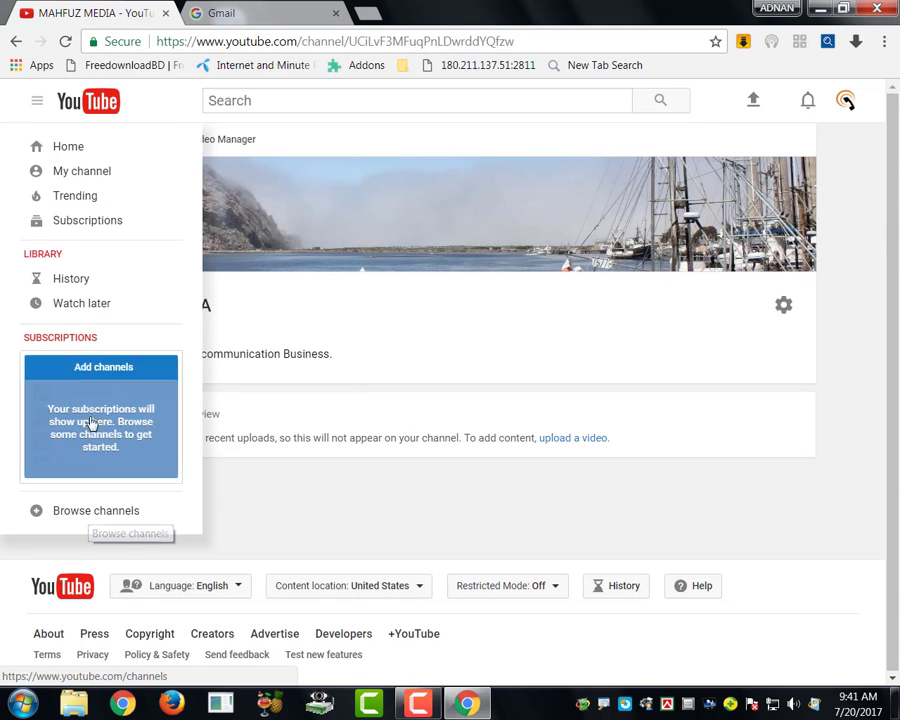
{"action": "left_click", "coordinate": [85, 222]}
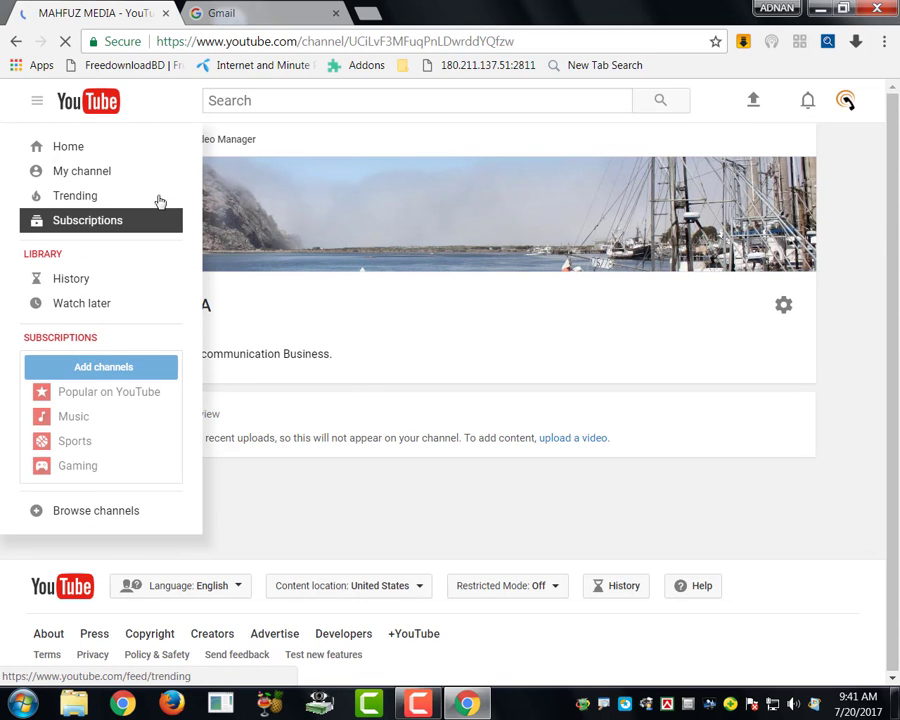
{"action": "left_click", "coordinate": [236, 146]}
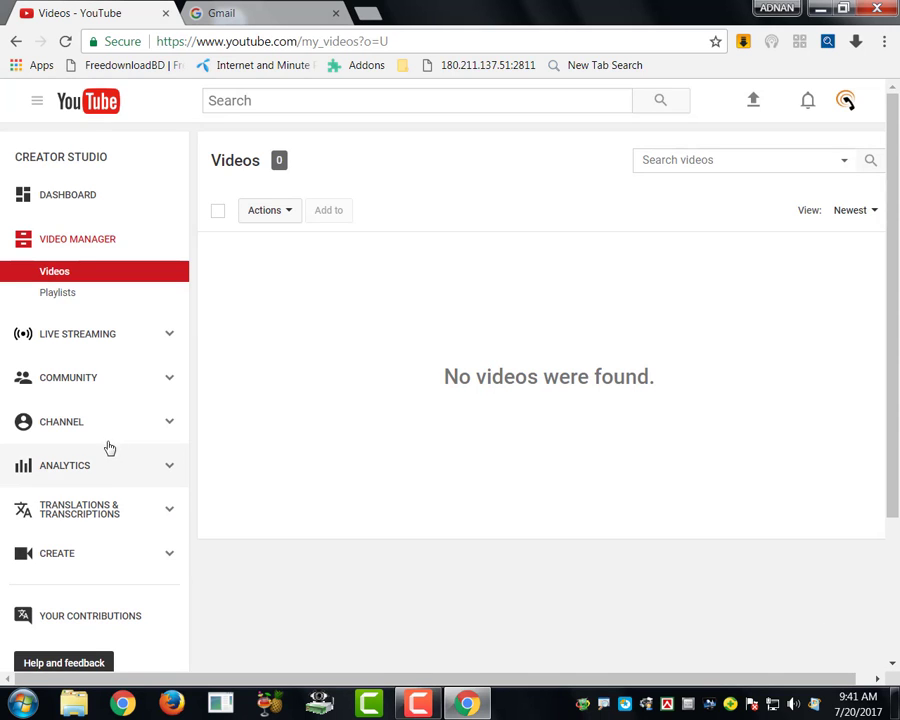
Begin verifying MAHFUZ MEDIA from the Channel status page, reaching phone verification for Bangladesh
{"action": "left_click", "coordinate": [168, 427]}
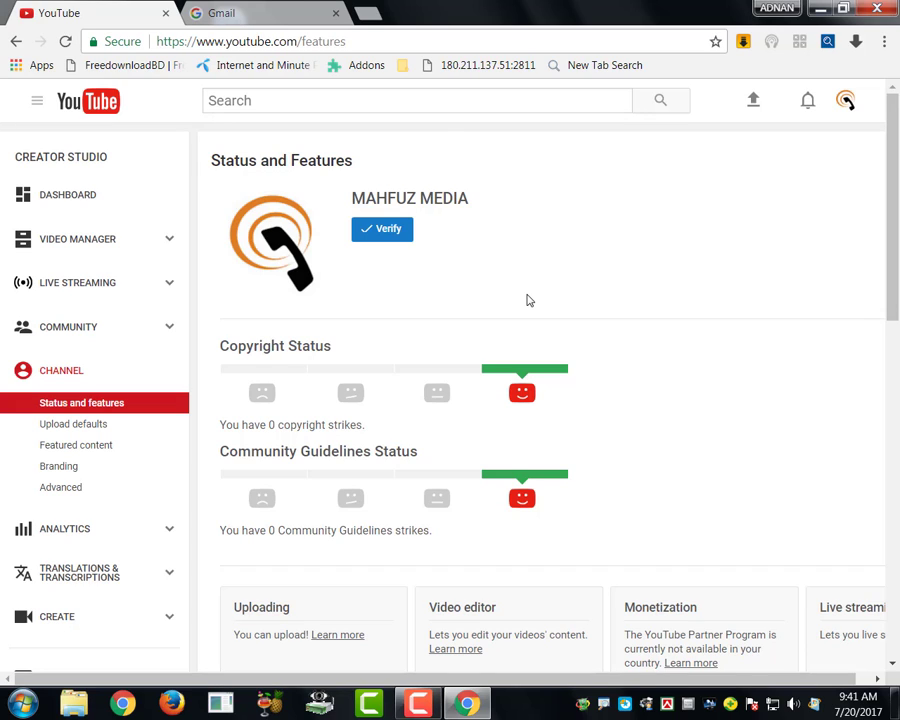
{"action": "left_click", "coordinate": [391, 232]}
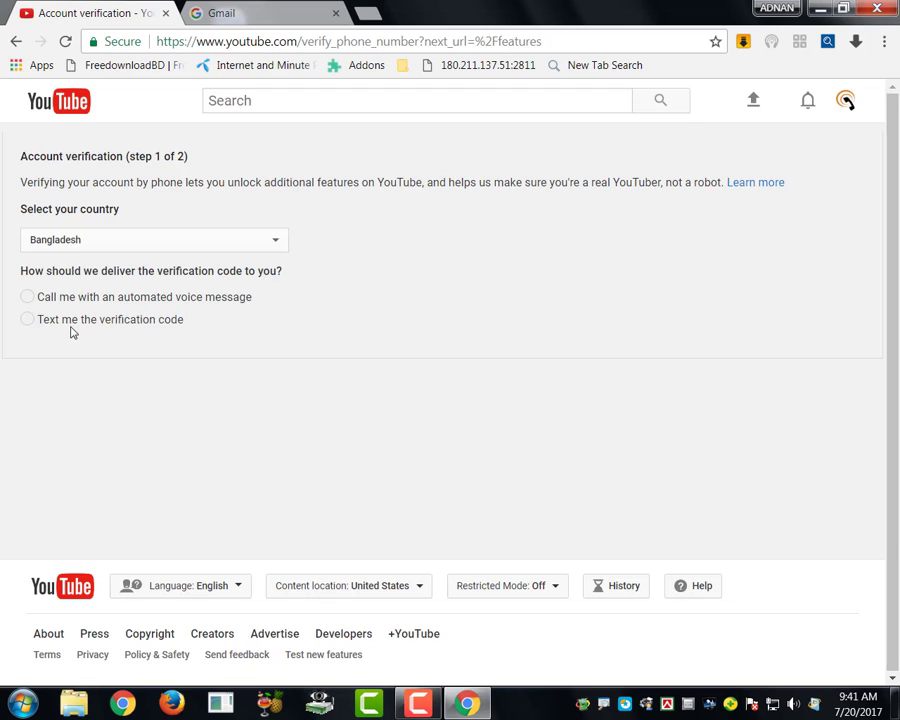
Request the verification code by text message, sent to the account's phone number
{"action": "left_click", "coordinate": [28, 320]}
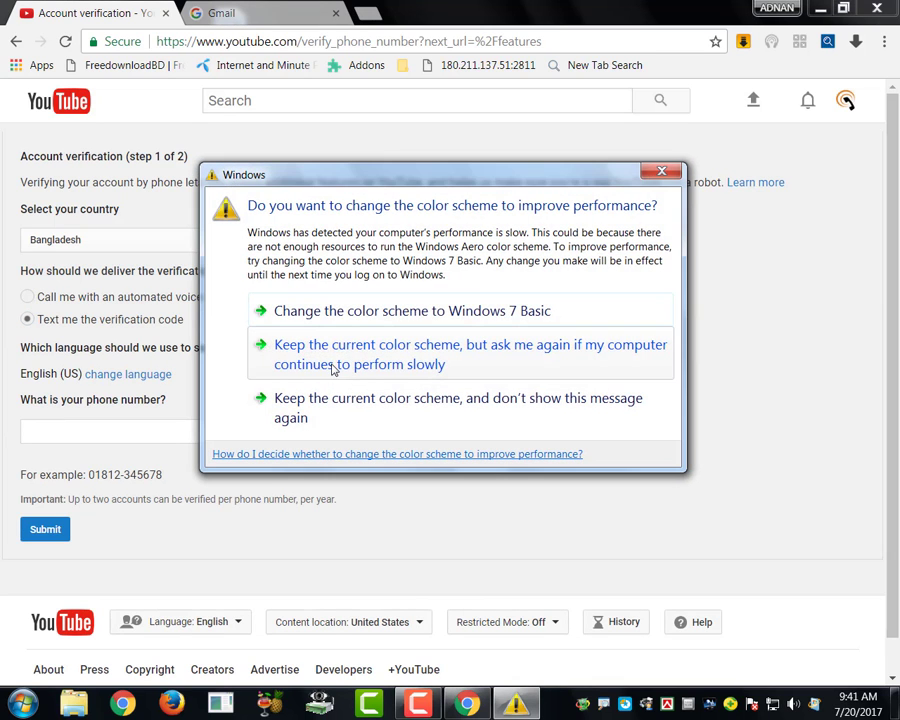
{"action": "left_click", "coordinate": [661, 171]}
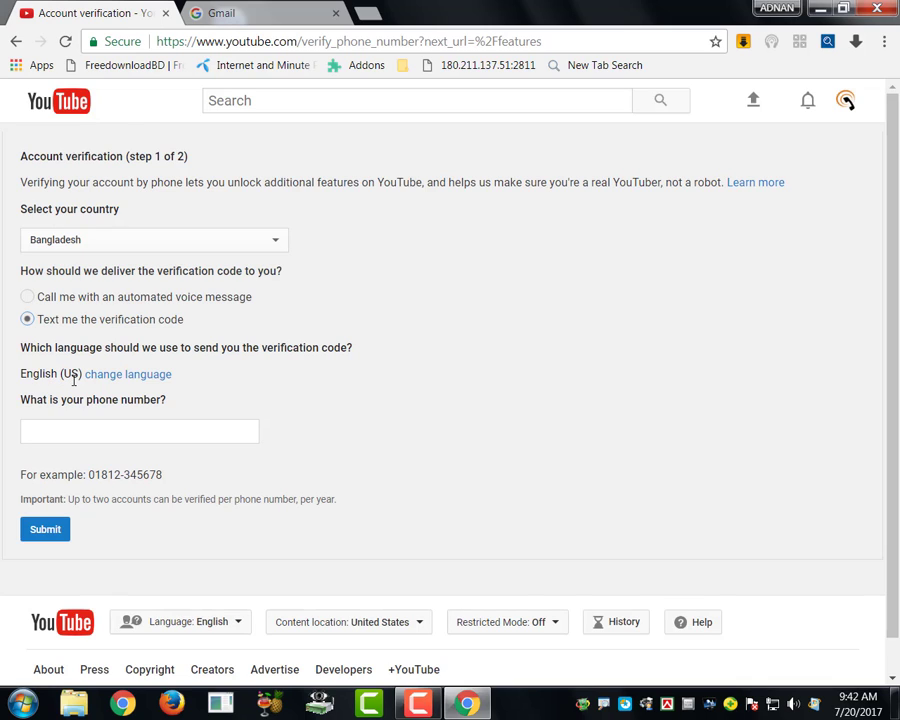
{"action": "left_click", "coordinate": [66, 433]}
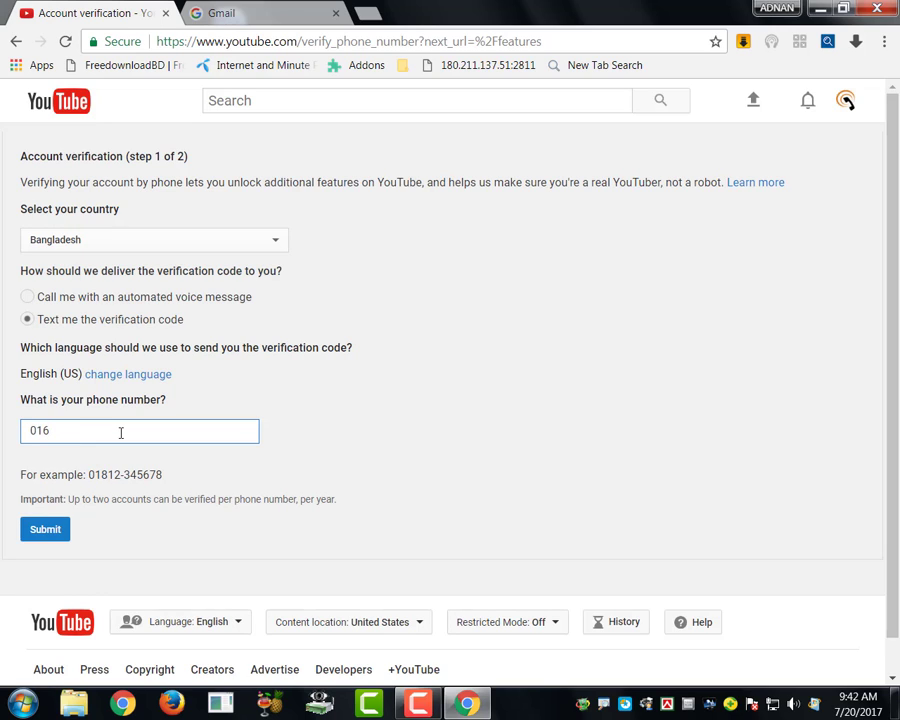
{"action": "left_click", "coordinate": [44, 529]}
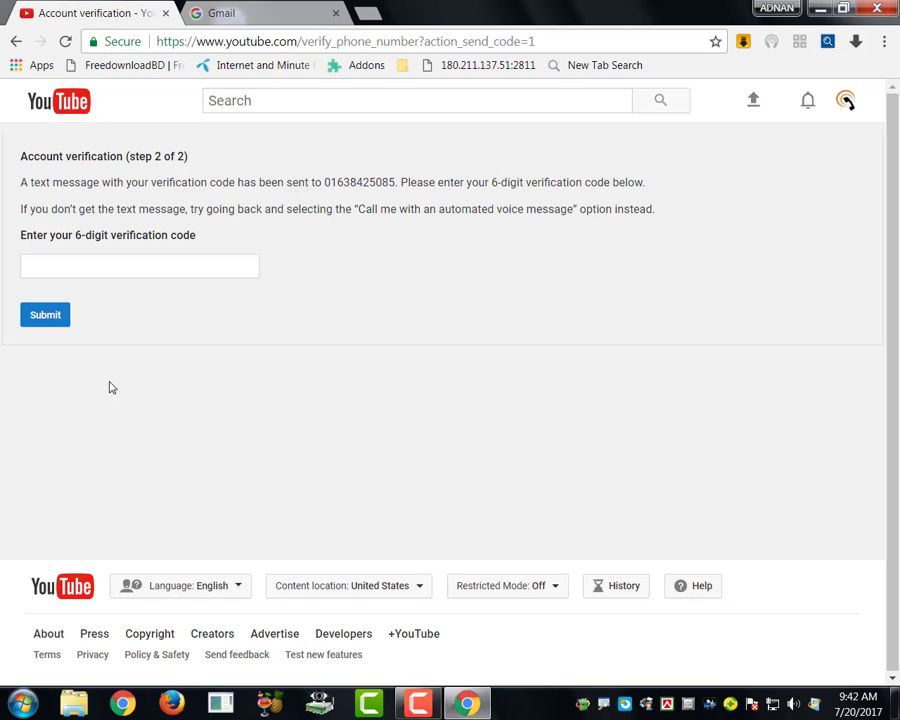
Submit the texted 6-digit verification code and continue back to Status and Features
{"action": "left_click", "coordinate": [88, 270]}
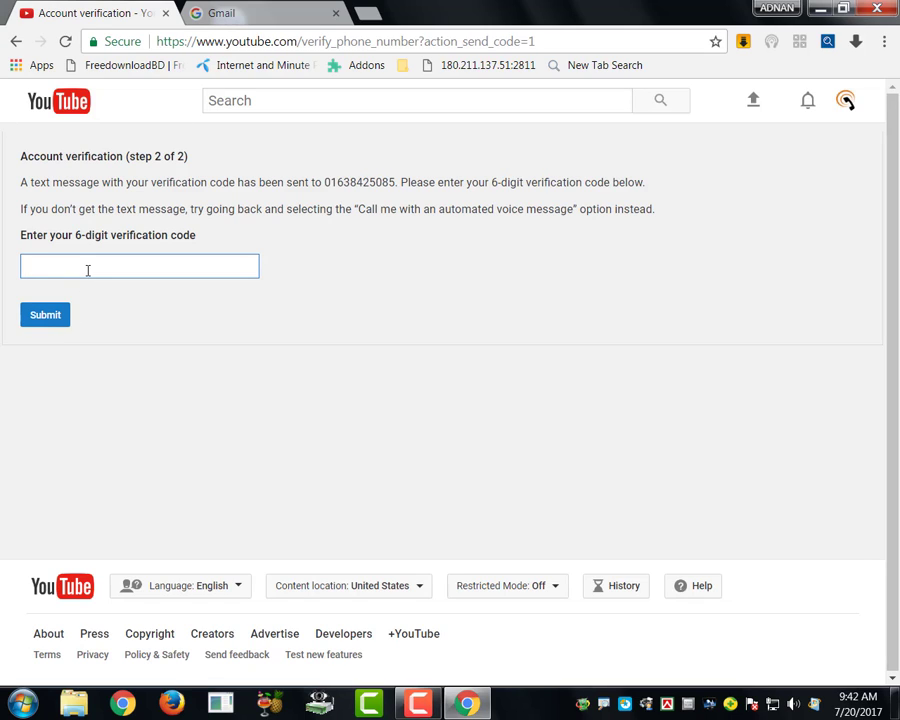
{"action": "left_click", "coordinate": [50, 315]}
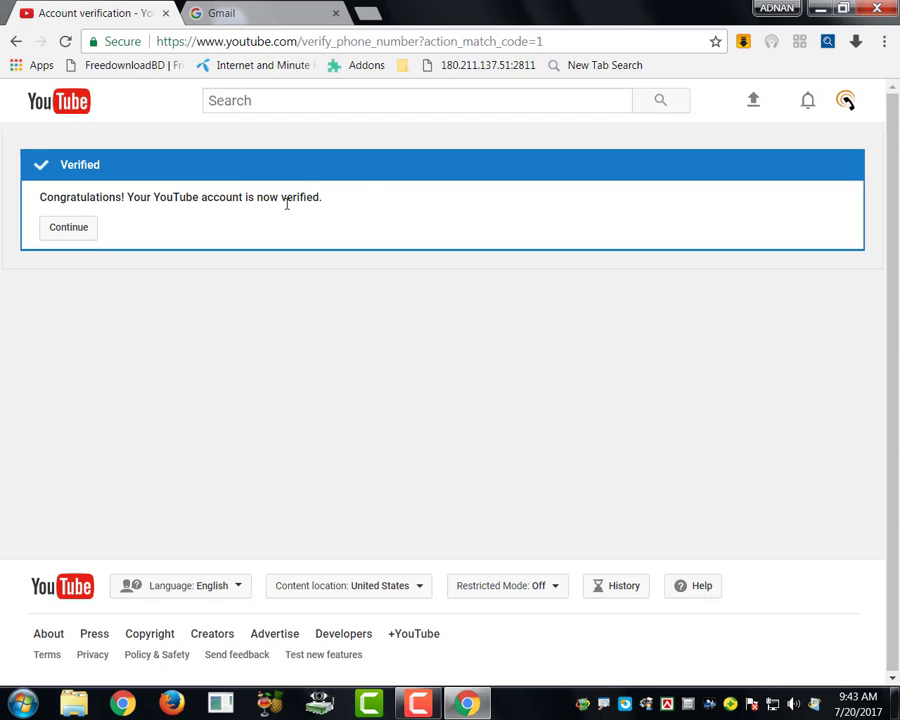
{"action": "left_click", "coordinate": [83, 236]}
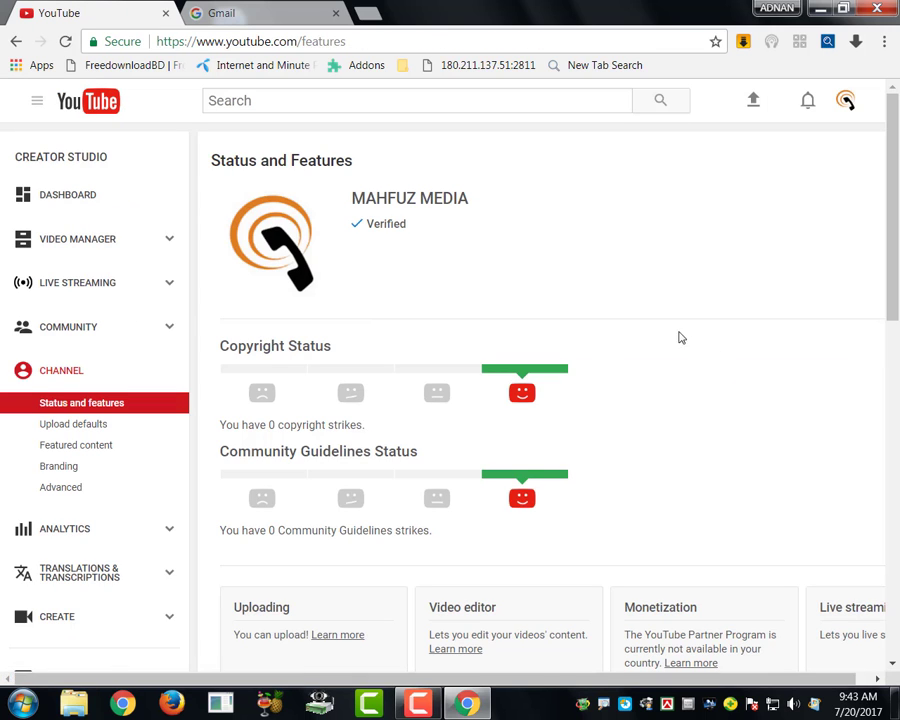
Scroll through the feature cards showing Longer videos and Custom thumbnails enabled, then return to the top
{"action": "scroll", "coordinate": [640, 312], "scroll_direction": "down", "scroll_amount": 1}
{"action": "scroll", "coordinate": [640, 300], "scroll_direction": "down", "scroll_amount": 4}
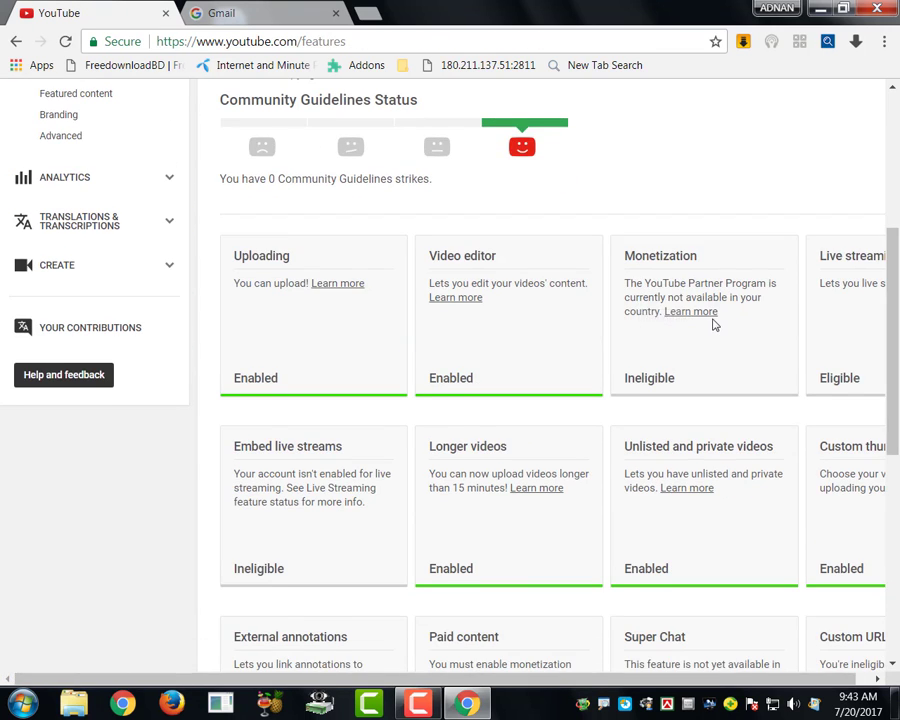
{"action": "scroll", "coordinate": [714, 325], "scroll_direction": "down", "scroll_amount": 3}
{"action": "scroll", "coordinate": [714, 323], "scroll_direction": "up", "scroll_amount": 3}
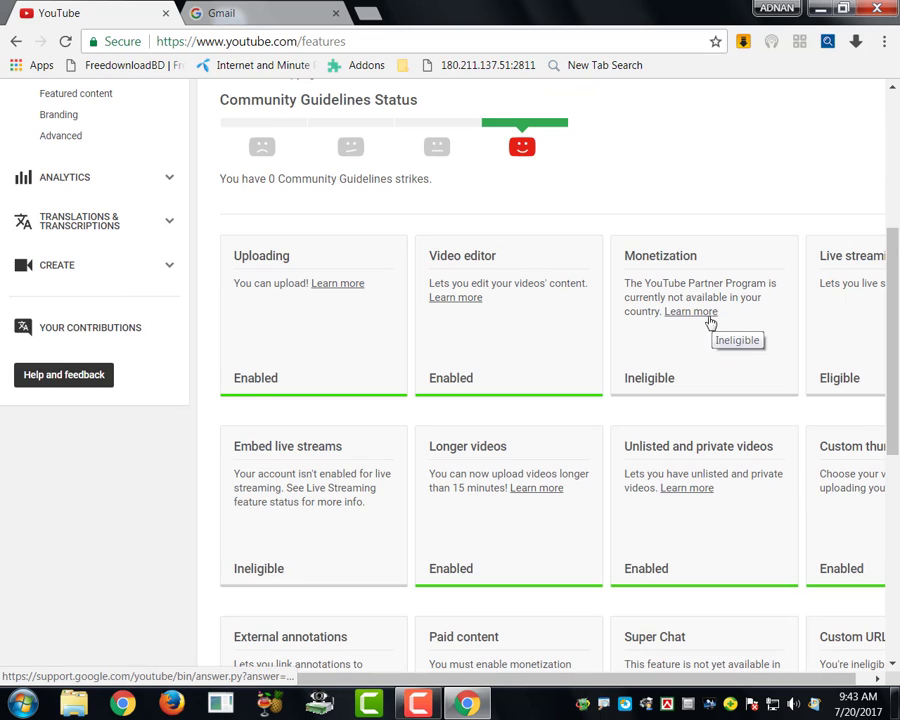
{"action": "scroll", "coordinate": [708, 320], "scroll_direction": "up", "scroll_amount": 3}
{"action": "scroll", "coordinate": [703, 316], "scroll_direction": "down", "scroll_amount": 3}
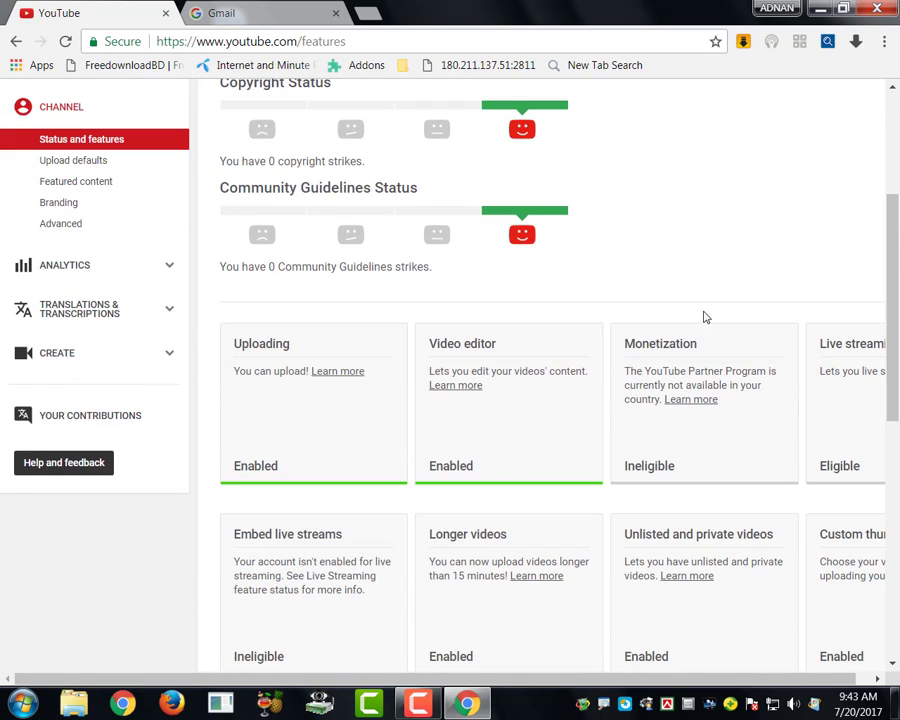
{"action": "left_click_drag", "start_coordinate": [456, 680], "coordinate": [514, 679]}
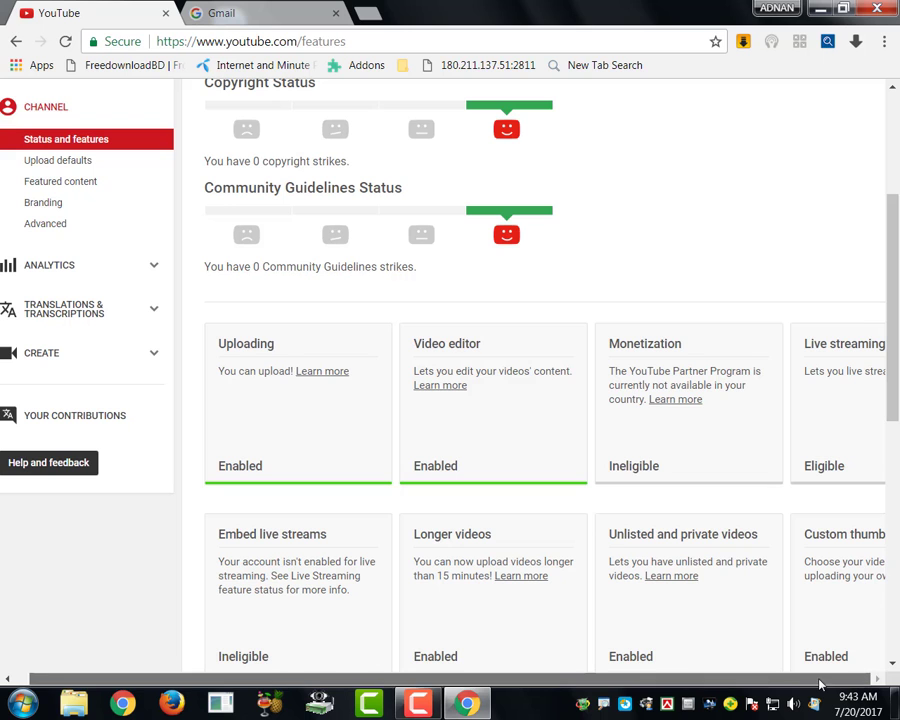
{"action": "left_click_drag", "start_coordinate": [893, 382], "coordinate": [895, 503]}
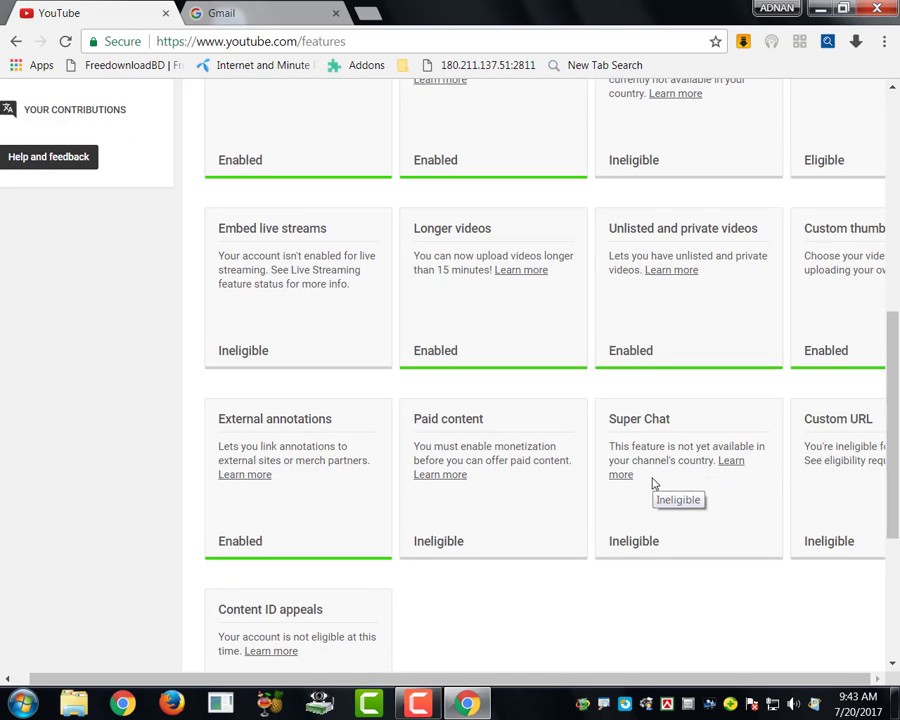
{"action": "left_click_drag", "start_coordinate": [896, 470], "coordinate": [896, 220]}
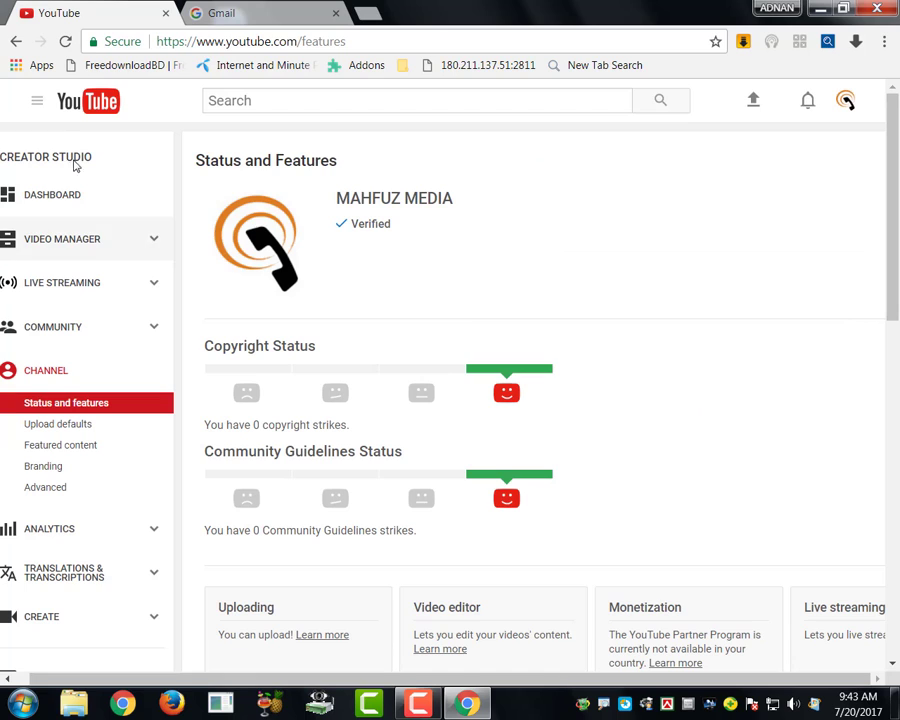
Return to the MAHFUZ MEDIA channel page via My channel and reload it
{"action": "left_click", "coordinate": [37, 102]}
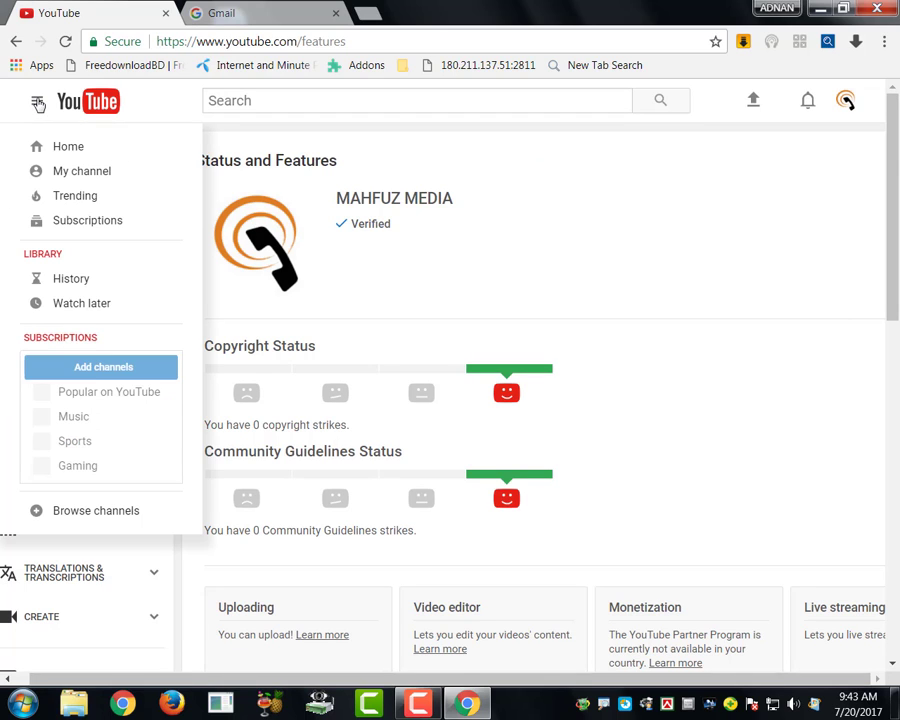
{"action": "left_click", "coordinate": [88, 174]}
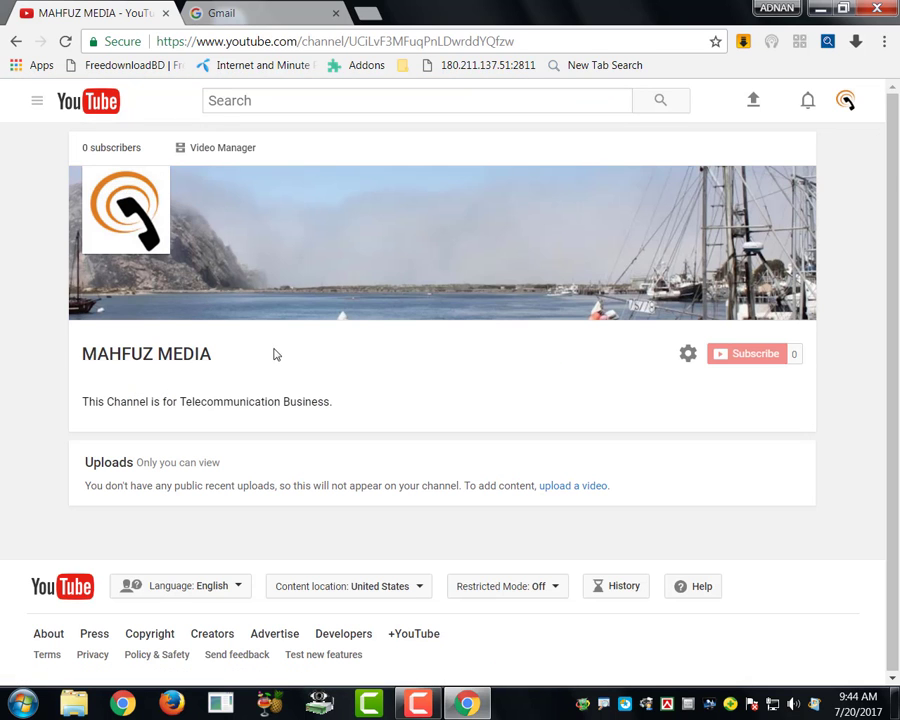
{"action": "key", "text": "F5"}
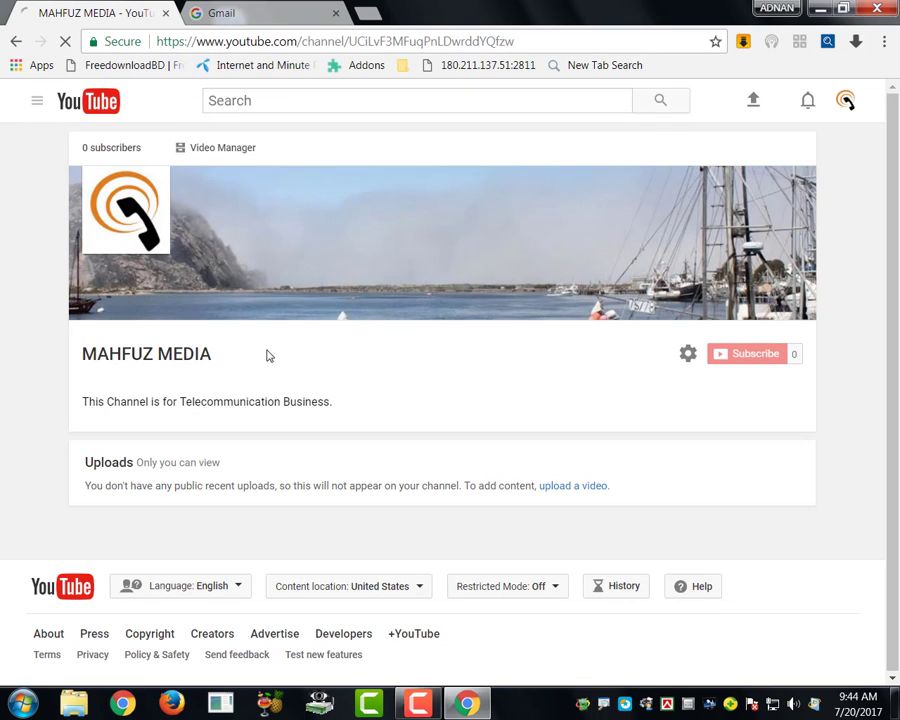